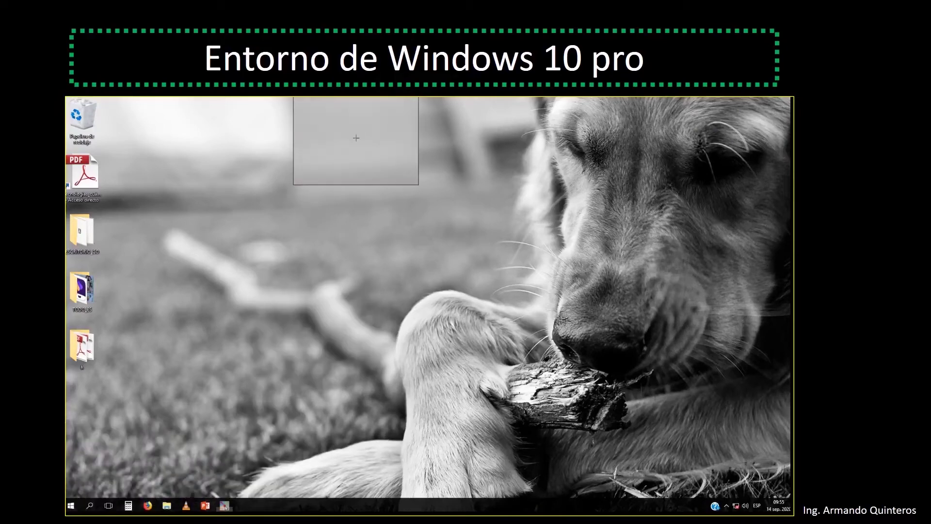
Step: Create a new folder on the desktop and name it "clase 2020"
mouse_move(381, 106)
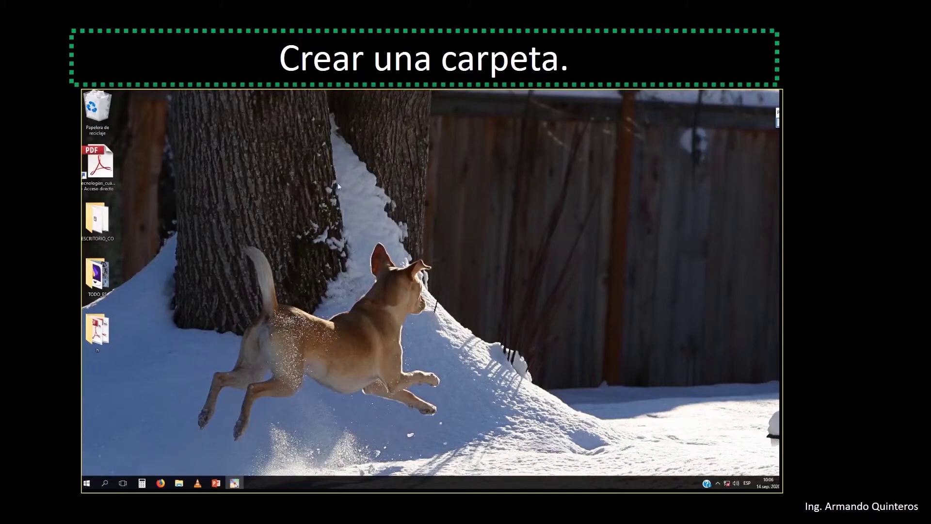
right_click(226, 158)
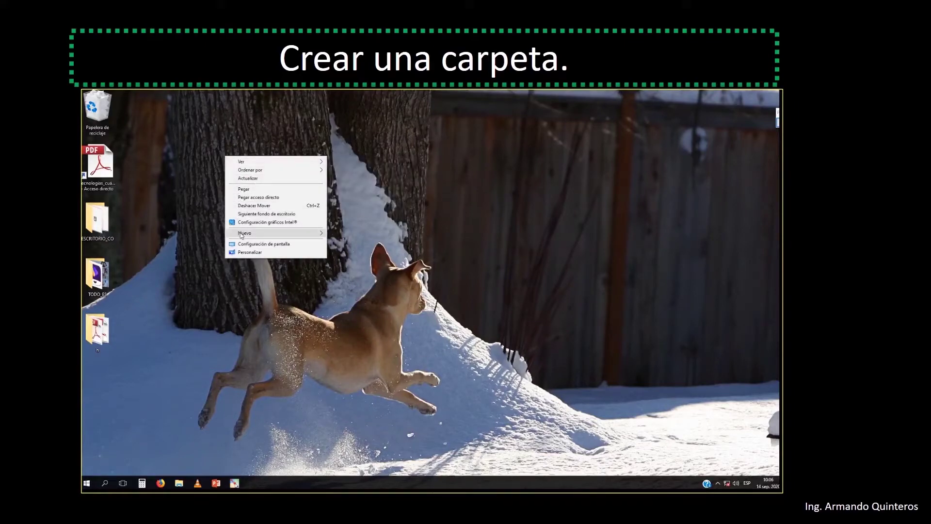
mouse_move(241, 235)
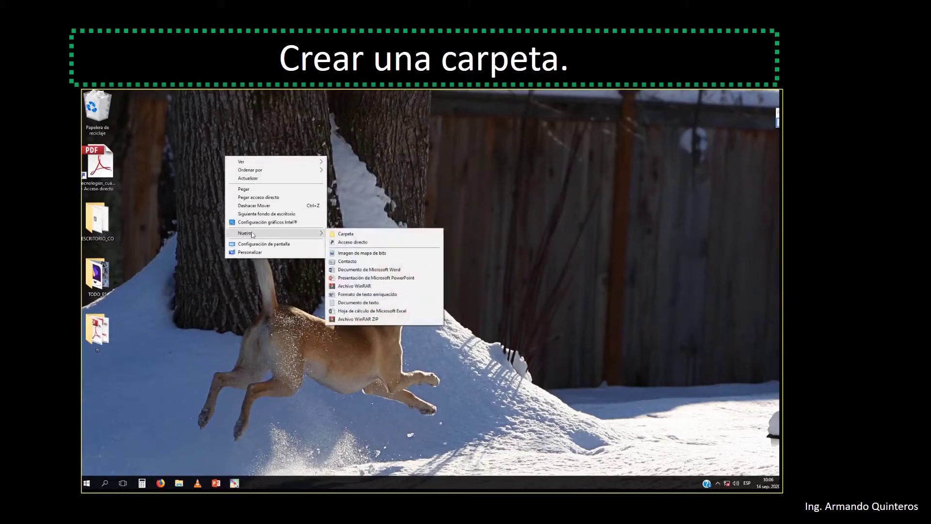
left_click(346, 233)
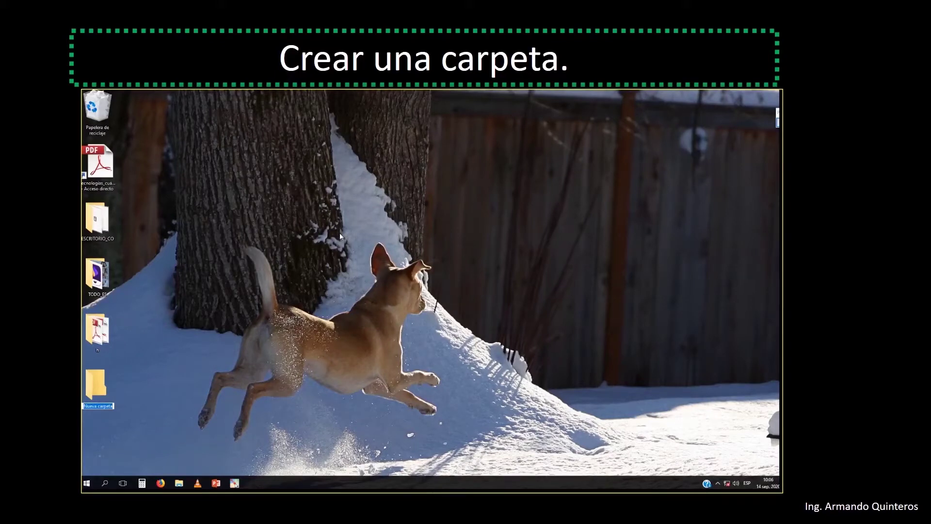
type("clase 2020")
key("Return")
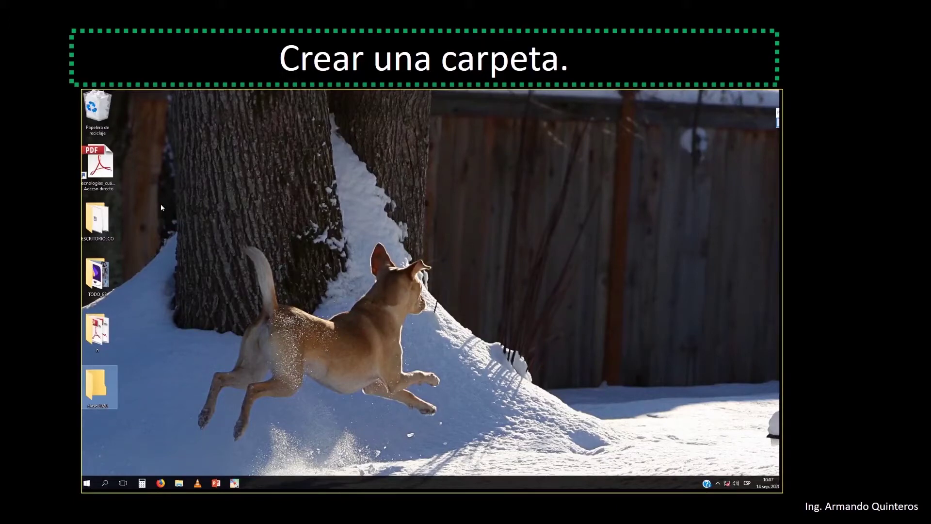
Step: Create a new folder named "clase 2021" inside Documentos using the file explorer
left_click(179, 484)
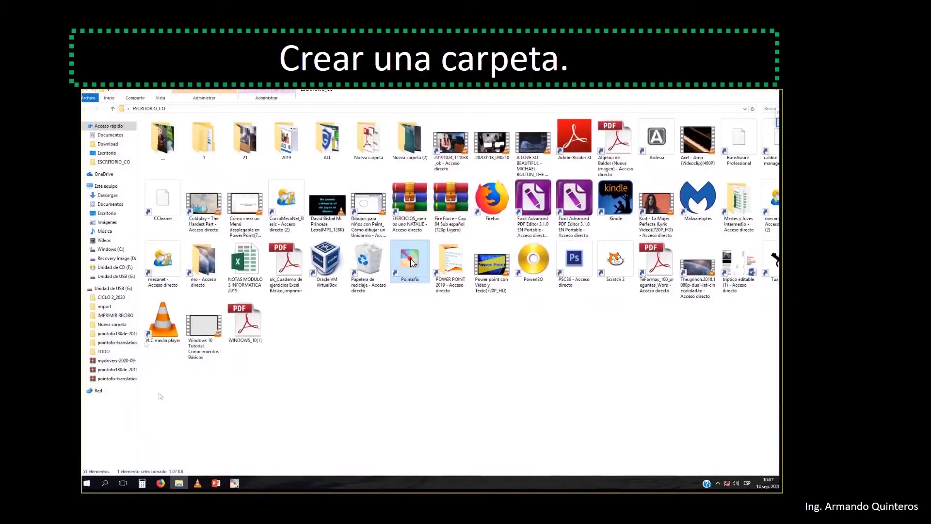
left_click(109, 206)
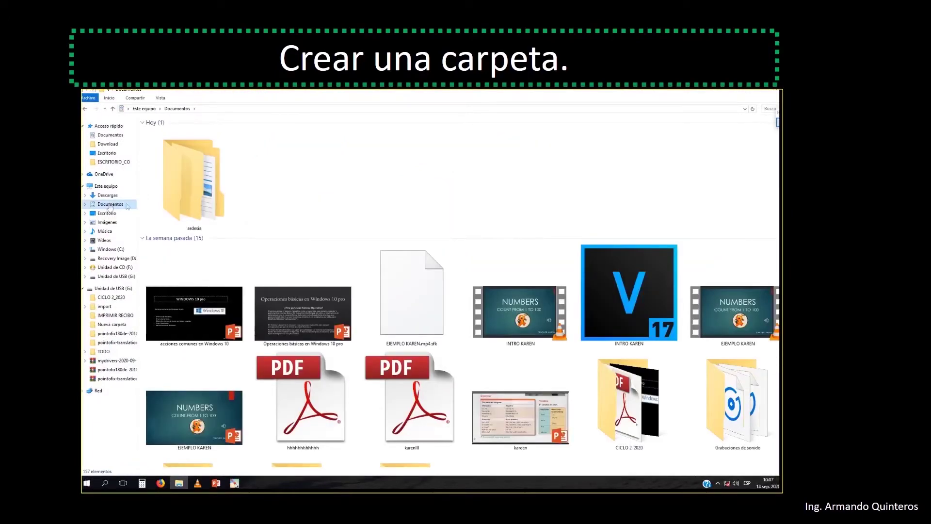
right_click(325, 166)
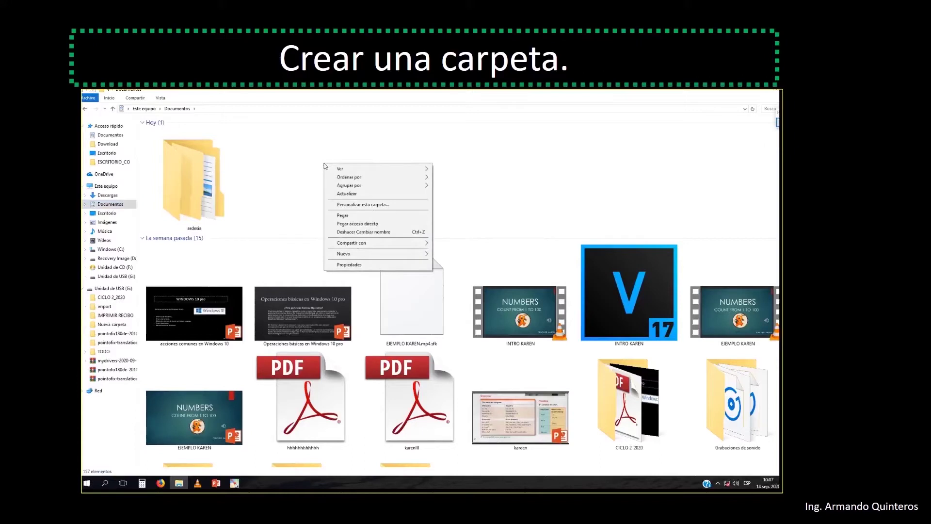
mouse_move(358, 254)
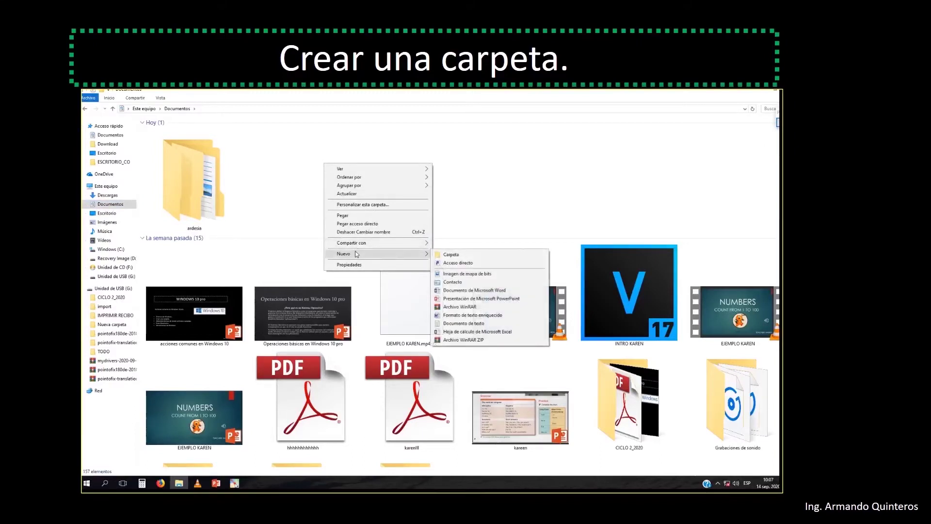
left_click(440, 255)
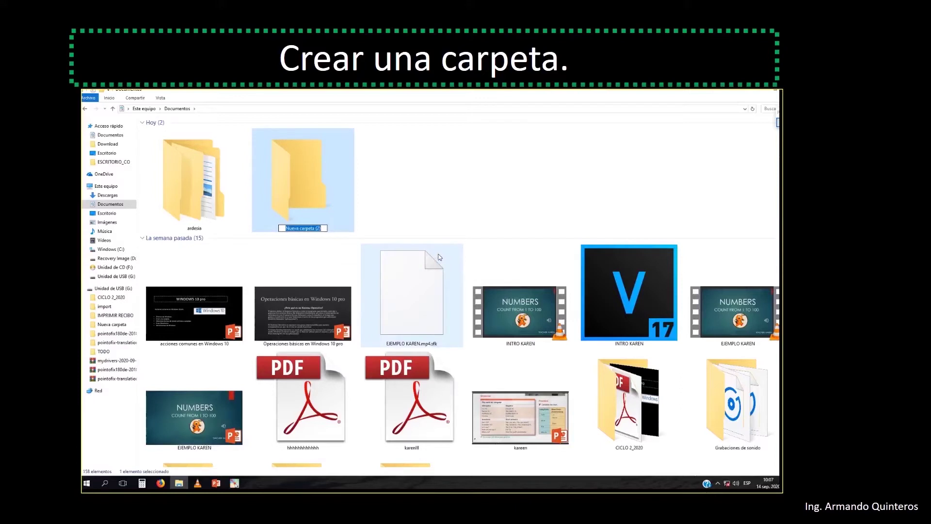
type("clase 2021")
key("Return")
Step: Close the screen annotation mode and return to the normal desktop
mouse_move(427, 94)
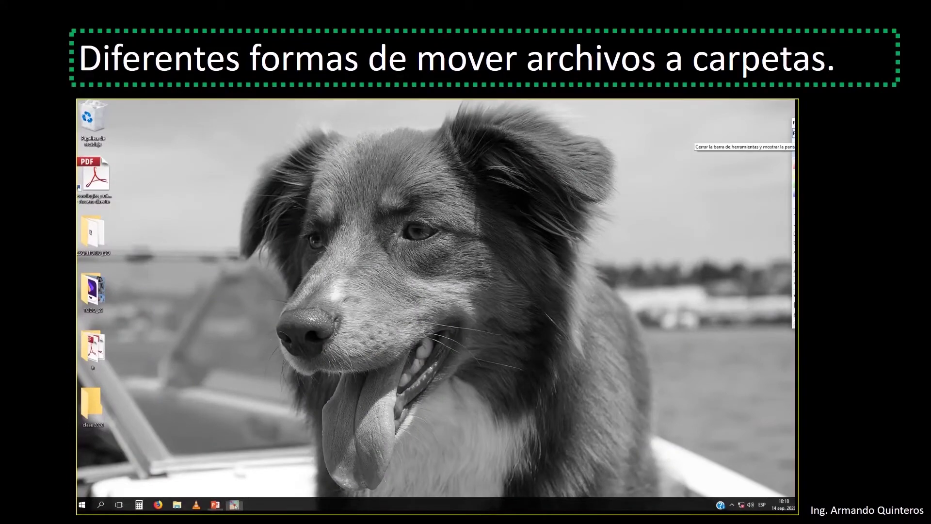
left_click(794, 133)
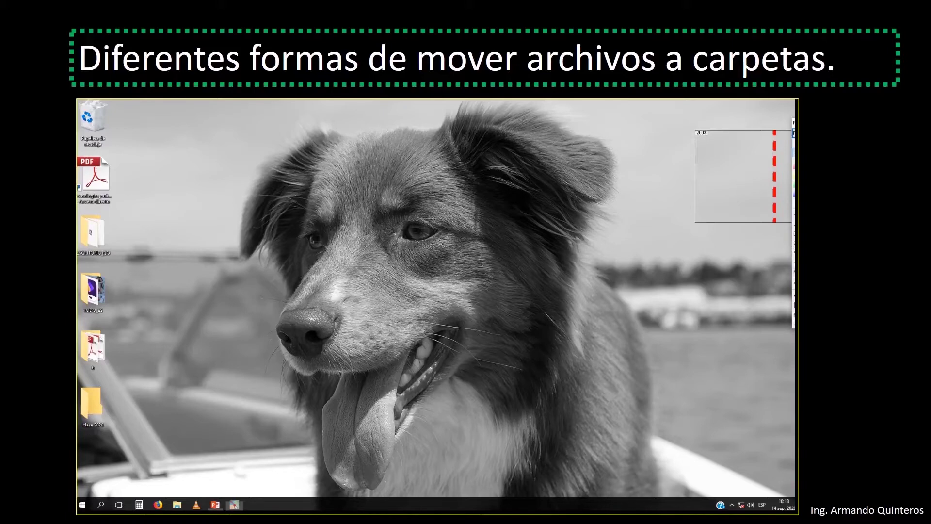
key("Escape")
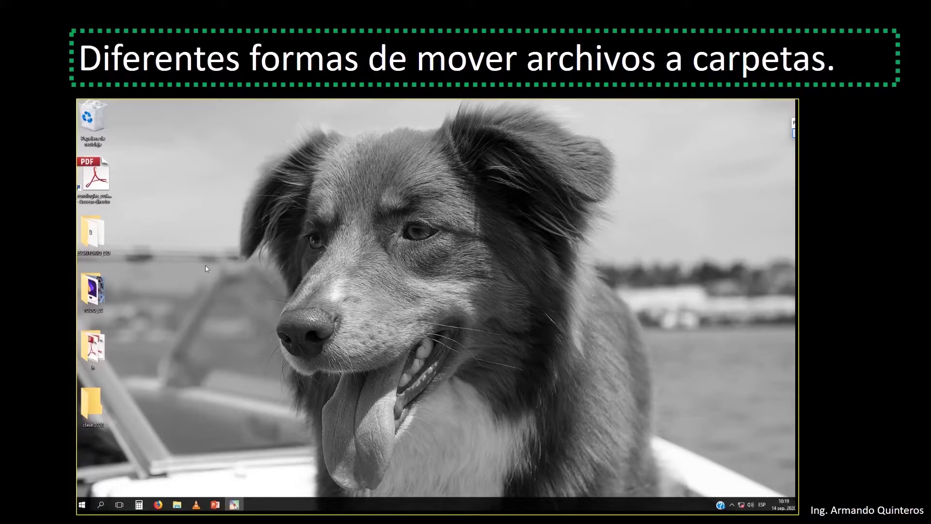
Step: Create a new desktop folder and name it "ejemplo A"
right_click(205, 239)
mouse_move(232, 317)
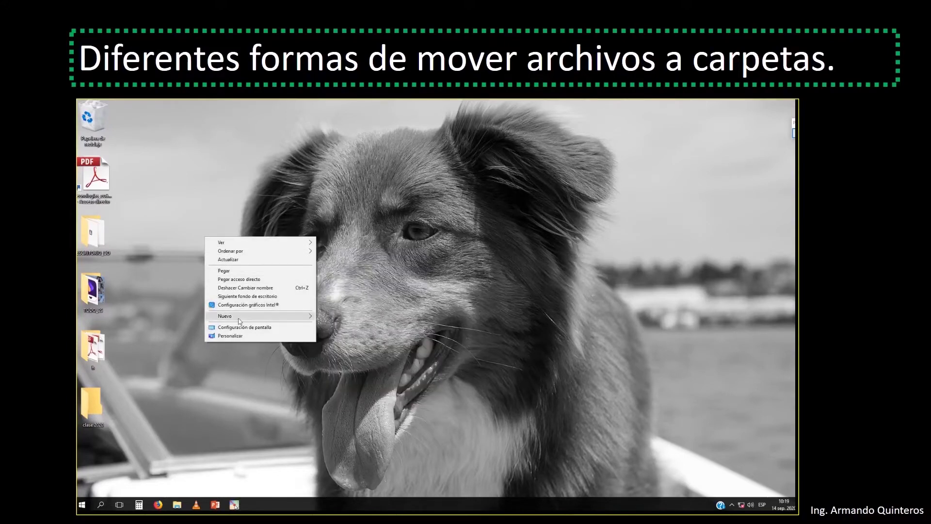
left_click(324, 318)
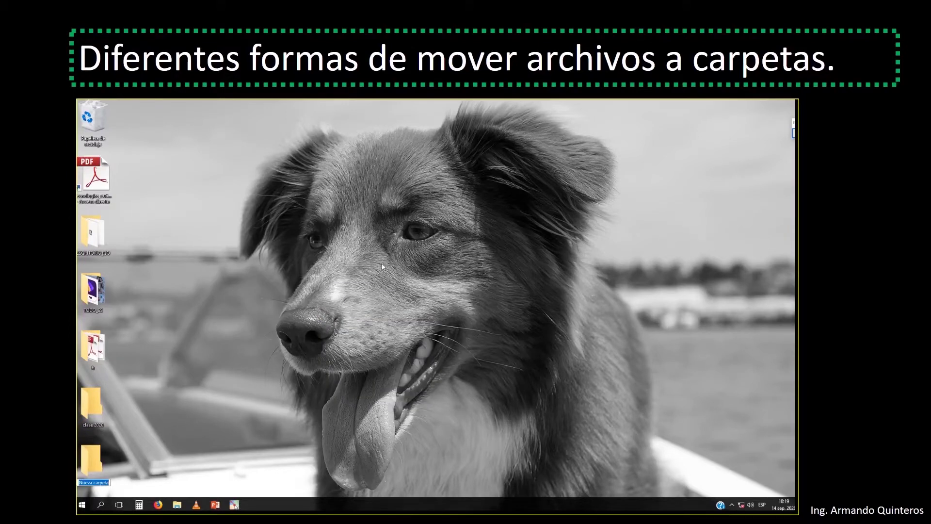
type("ejemplo A")
key("Return")
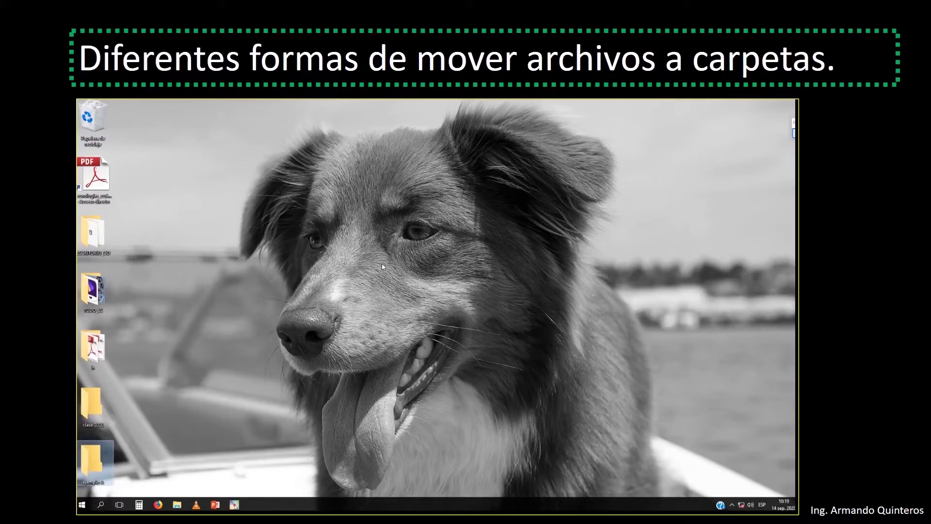
Step: Create a second new desktop folder, name it "EJEMPLO B" and select it
right_click(220, 293)
mouse_move(251, 374)
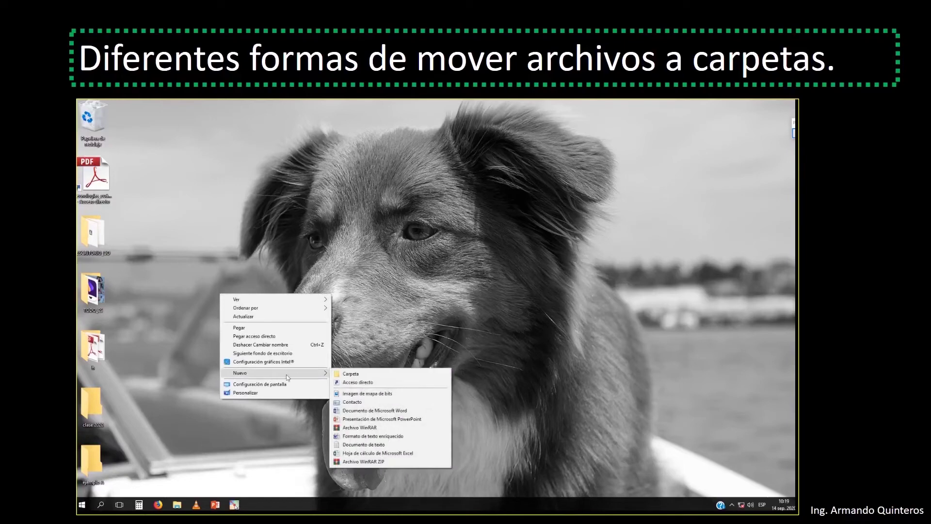
left_click(350, 374)
type("R")
type("EJEMPLO")
type(" B")
key("Return")
left_click(177, 287)
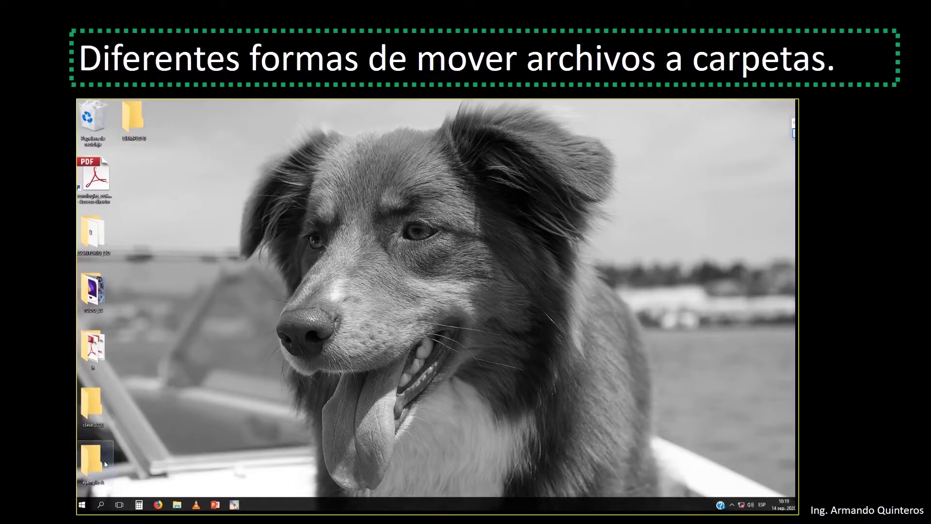
left_click(138, 127)
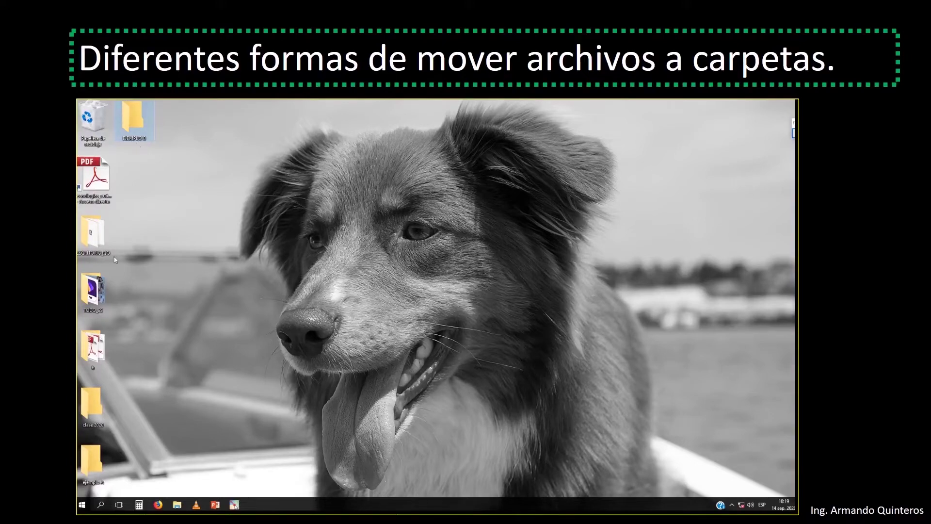
Step: Open the ejemplo A folder in a reduced window and place it beside the desktop icons
double_click(94, 461)
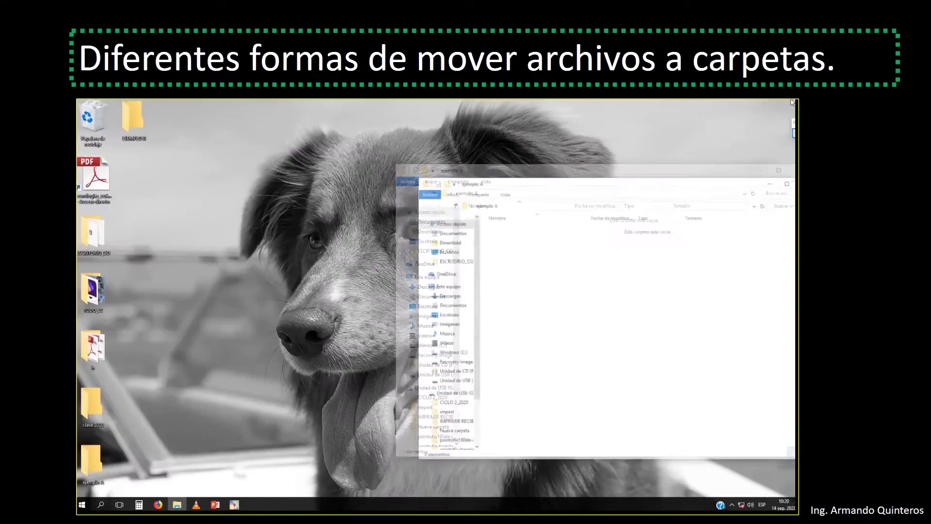
left_click(792, 101)
left_click_drag(636, 191, 509, 154)
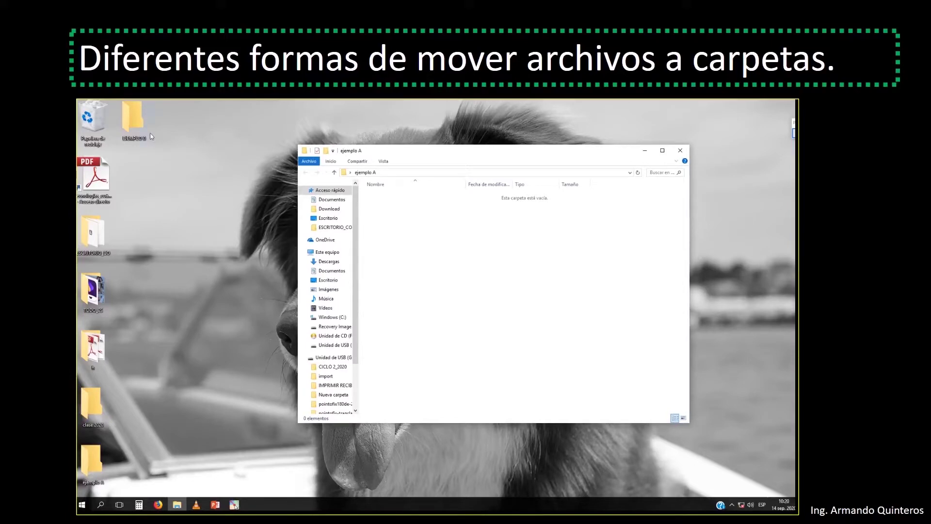
Step: Move the EJEMPLO B folder directly from the desktop into the open ejemplo A folder, and move it back to the desktop
left_click(131, 120)
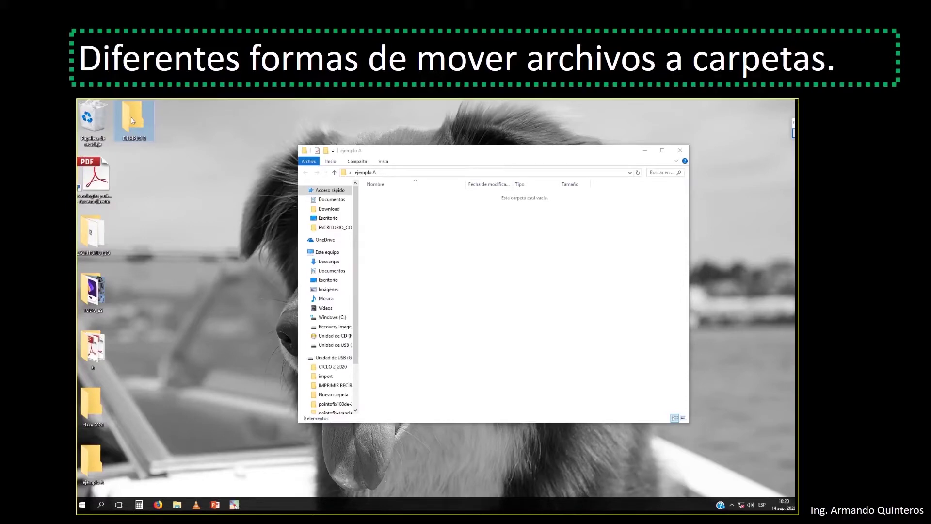
left_click_drag(131, 117, 420, 235)
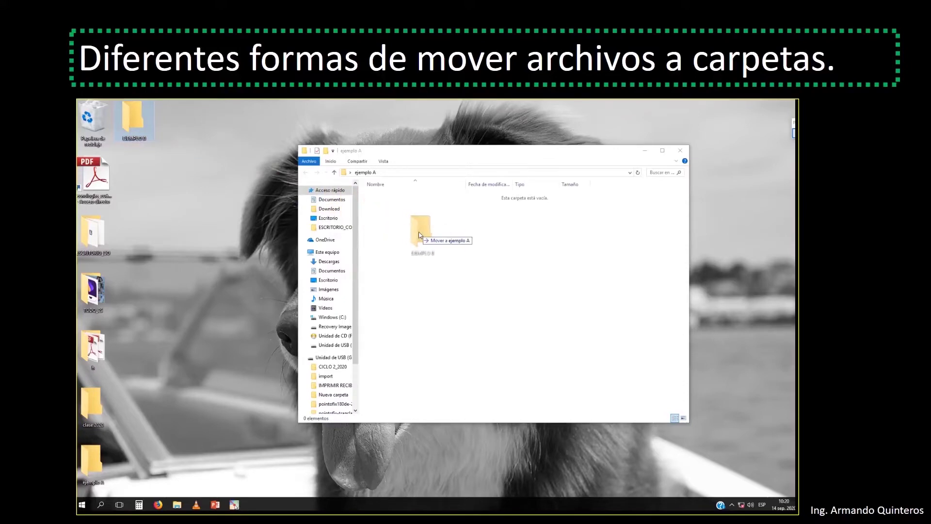
left_click_drag(420, 235, 420, 236)
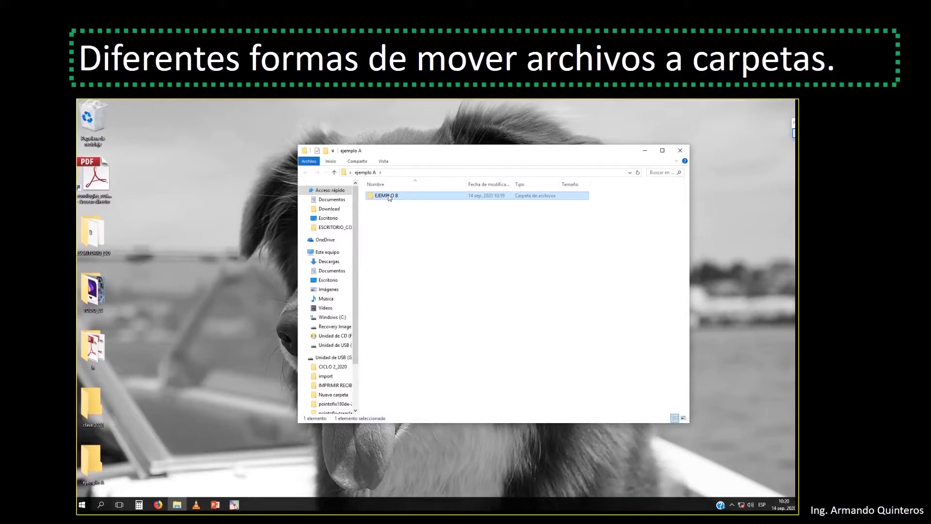
left_click_drag(389, 196, 178, 184)
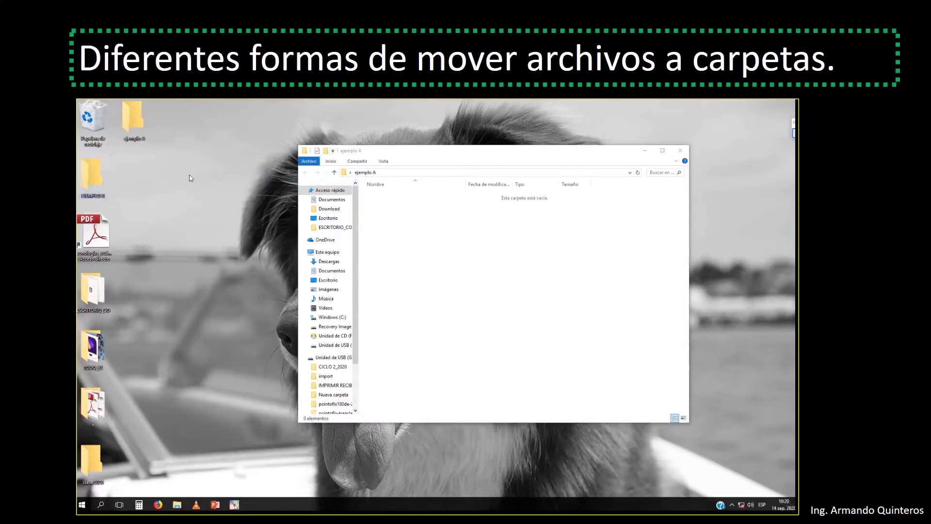
Step: Cut EJEMPLO B from the desktop and paste it into the ejemplo A folder, and return it to the desktop
left_click_drag(402, 154, 399, 136)
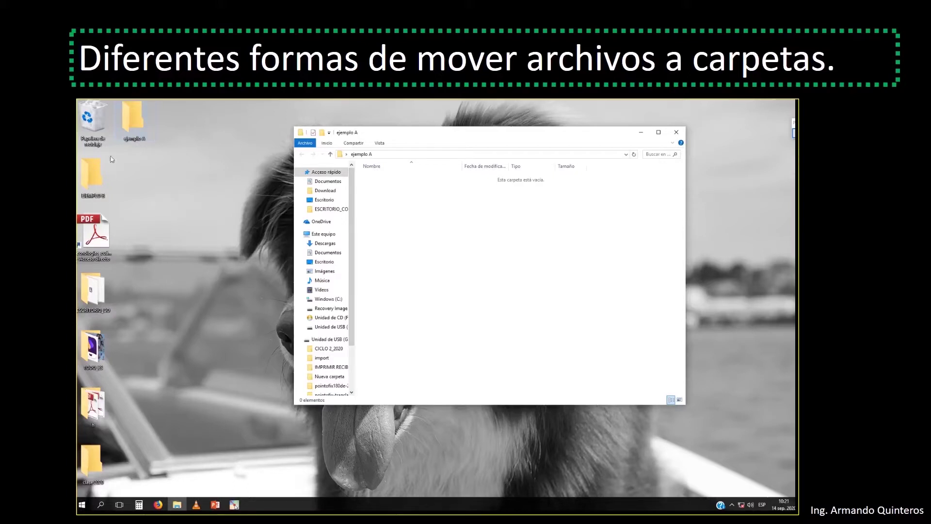
left_click(92, 178)
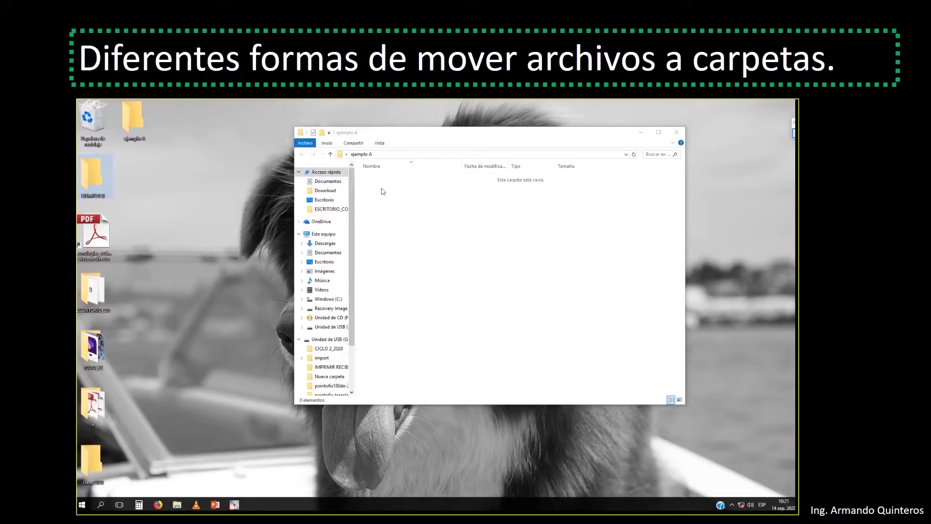
right_click(94, 174)
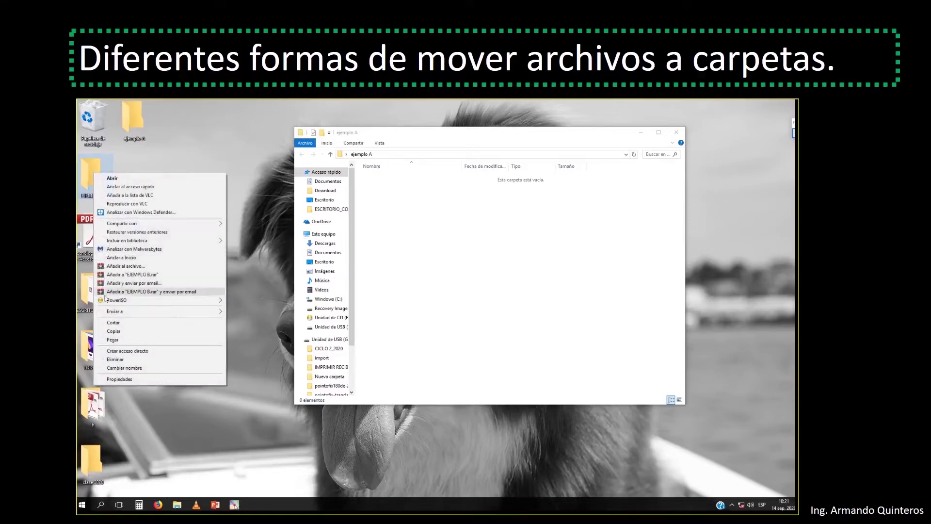
left_click(113, 325)
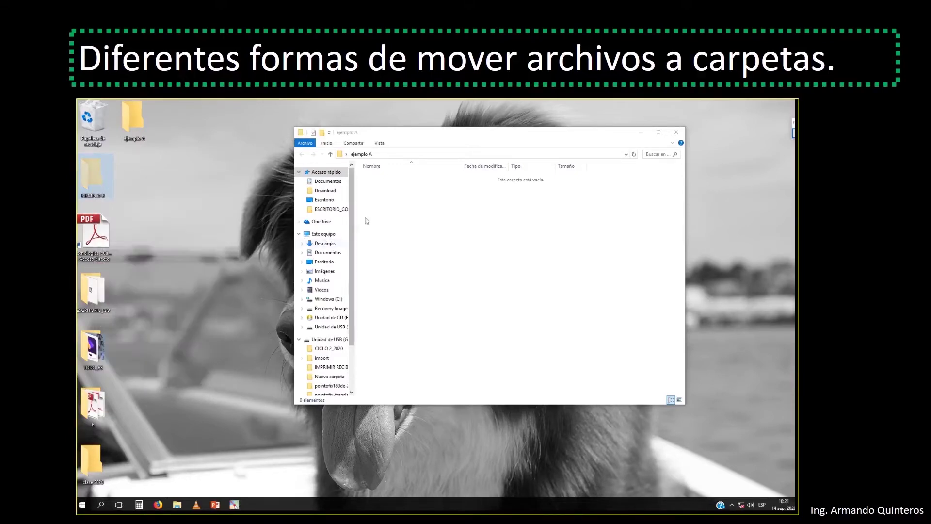
right_click(389, 204)
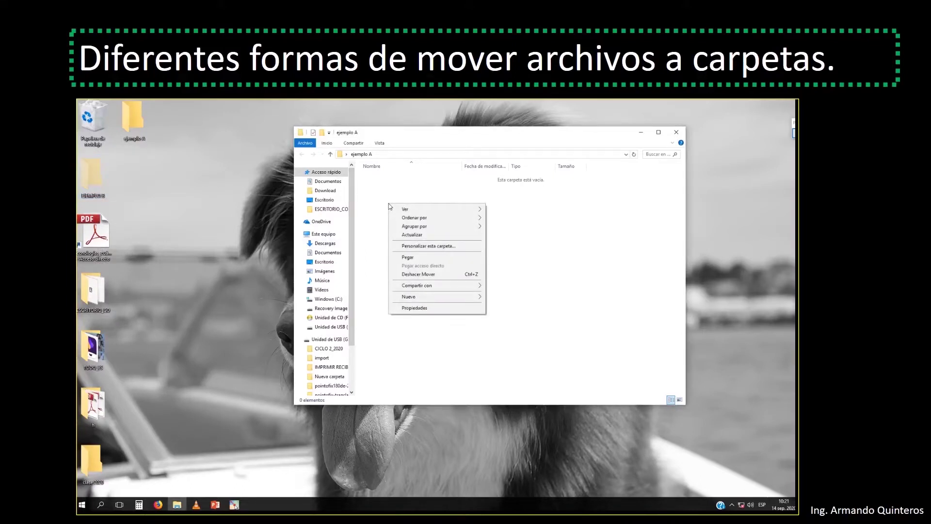
left_click(406, 258)
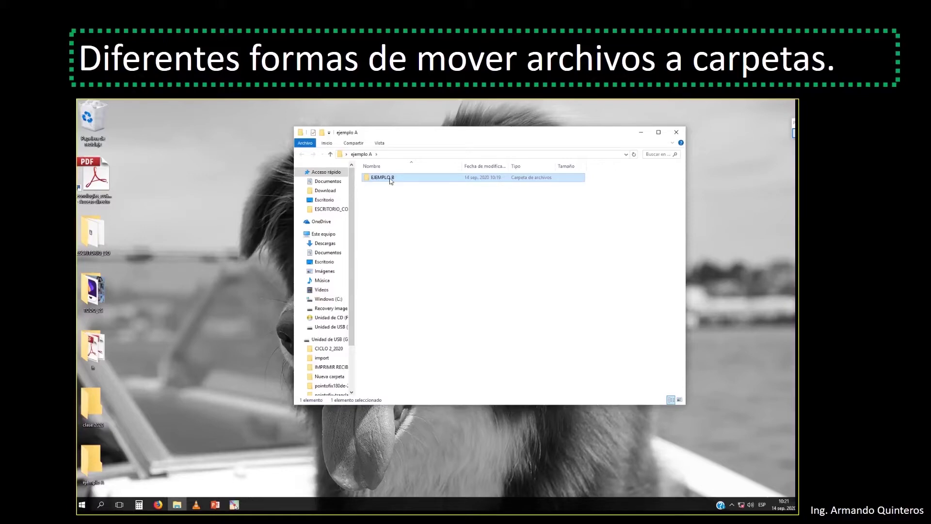
left_click_drag(391, 180, 159, 178)
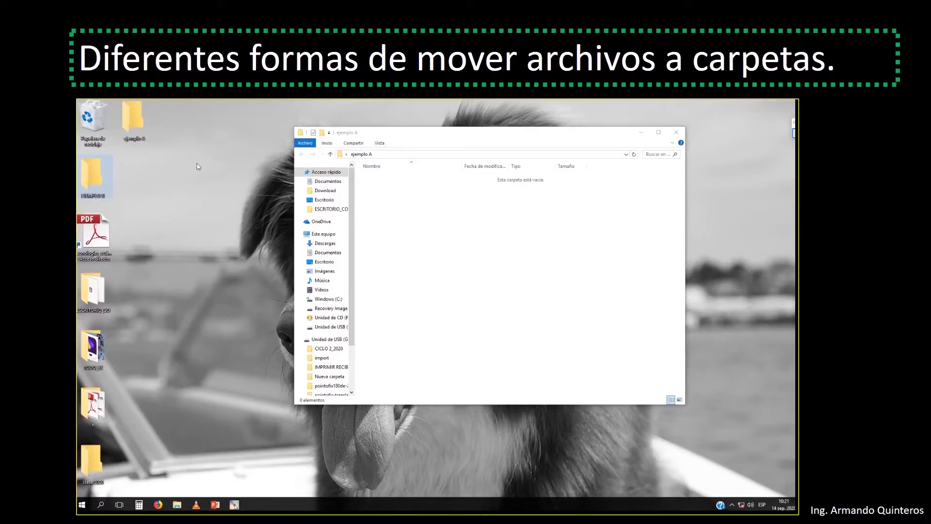
Step: Try to cut the ejemplo A desktop folder and paste it into its own open window, skipping the interrupted action
left_click(129, 120)
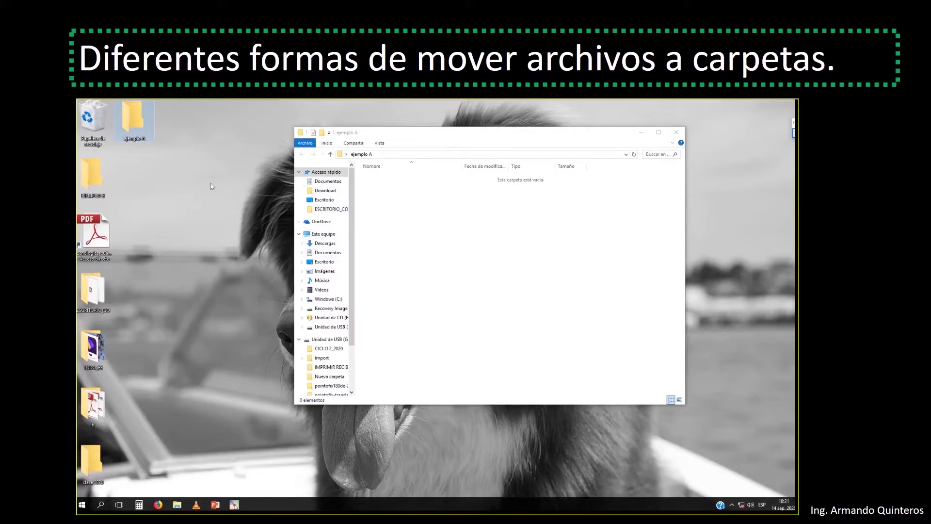
right_click(135, 119)
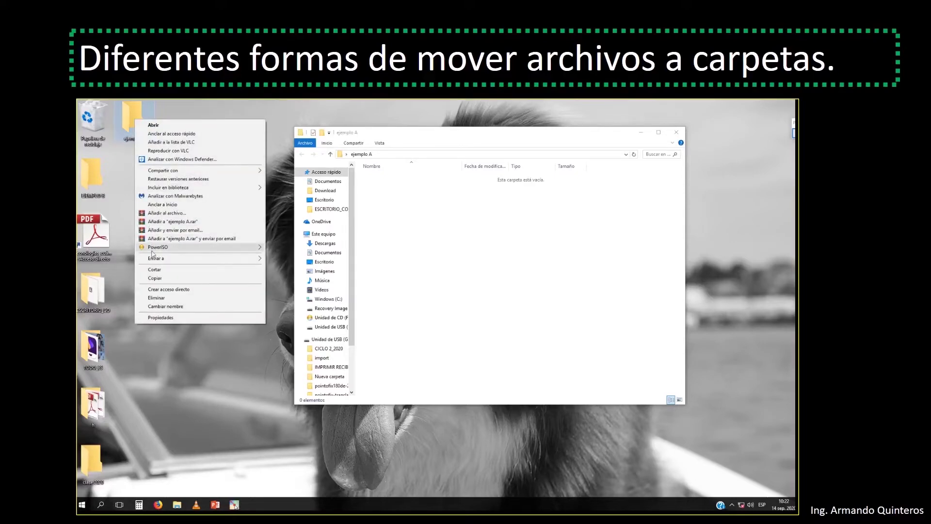
left_click(154, 270)
right_click(396, 205)
left_click(414, 258)
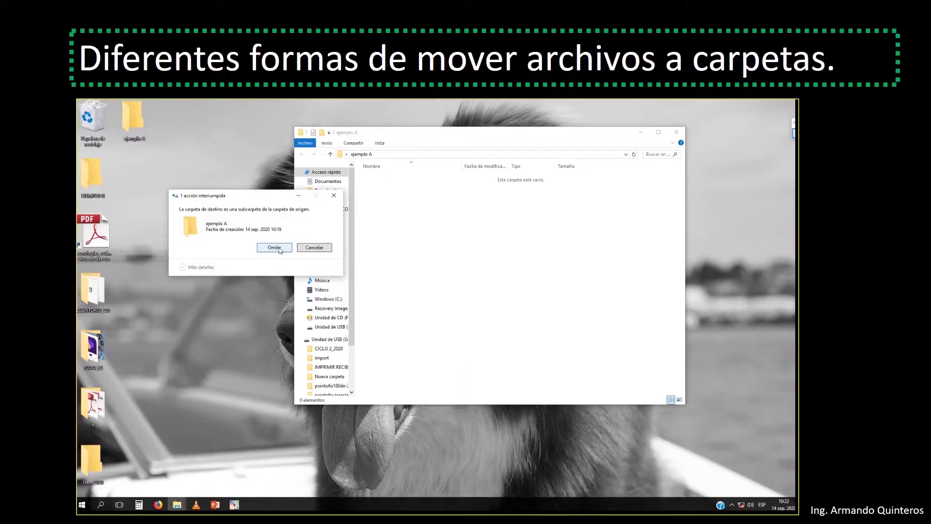
left_click(274, 248)
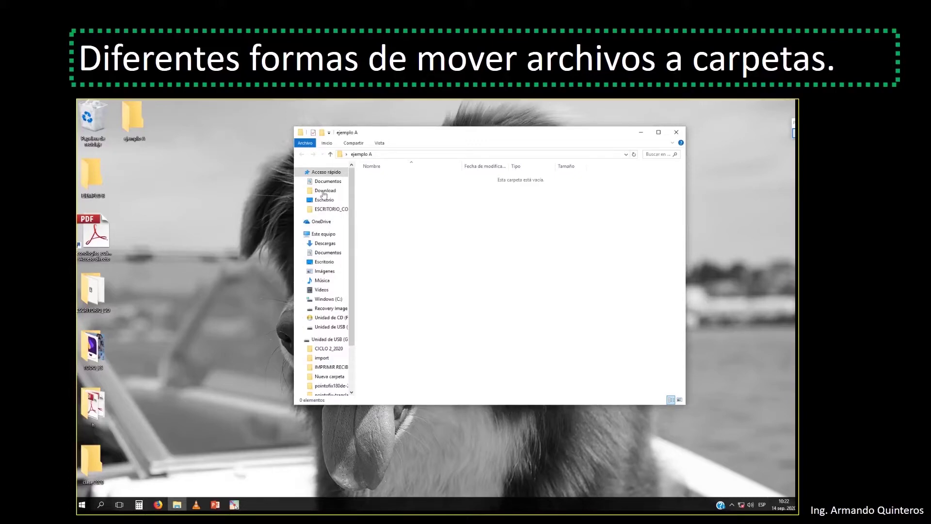
Step: Copy the EJEMPLO B folder from the desktop, paste it into the ejemplo A folder, and close the folder window
right_click(95, 174)
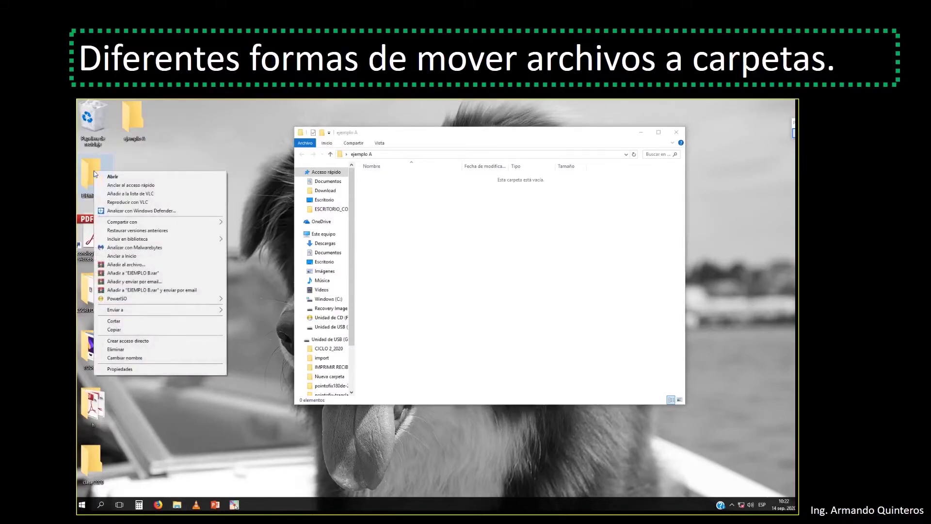
left_click(114, 331)
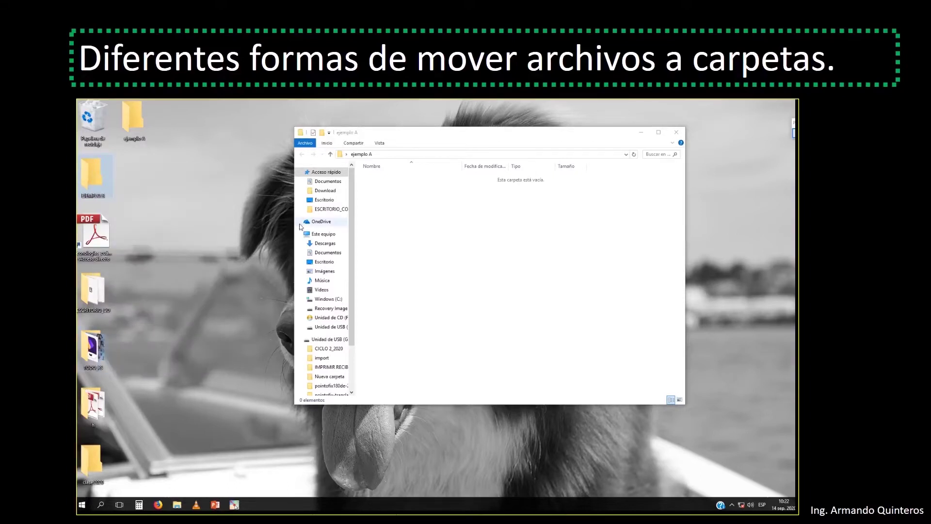
right_click(418, 206)
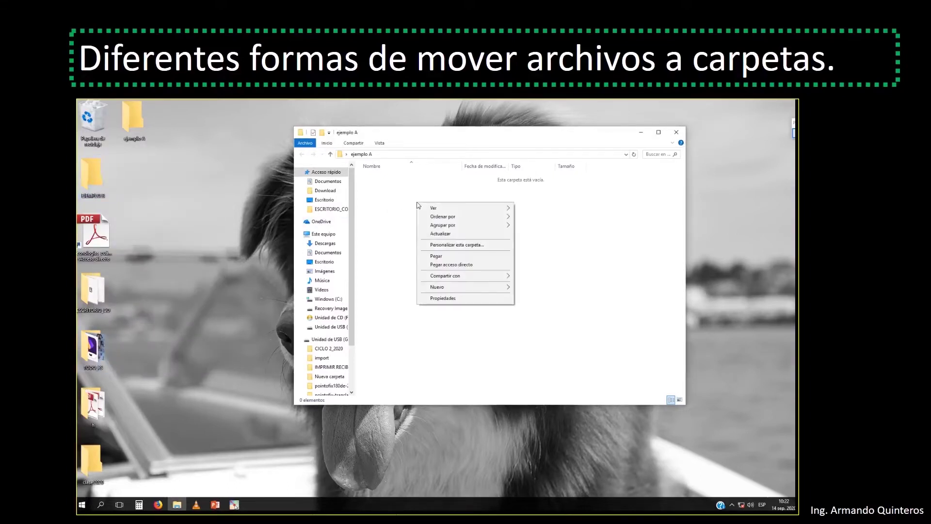
left_click(436, 256)
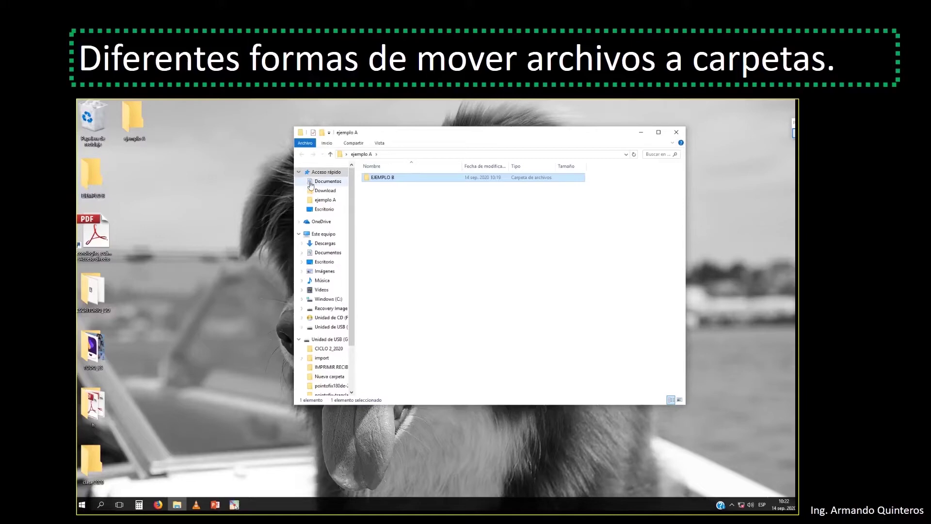
left_click(88, 173)
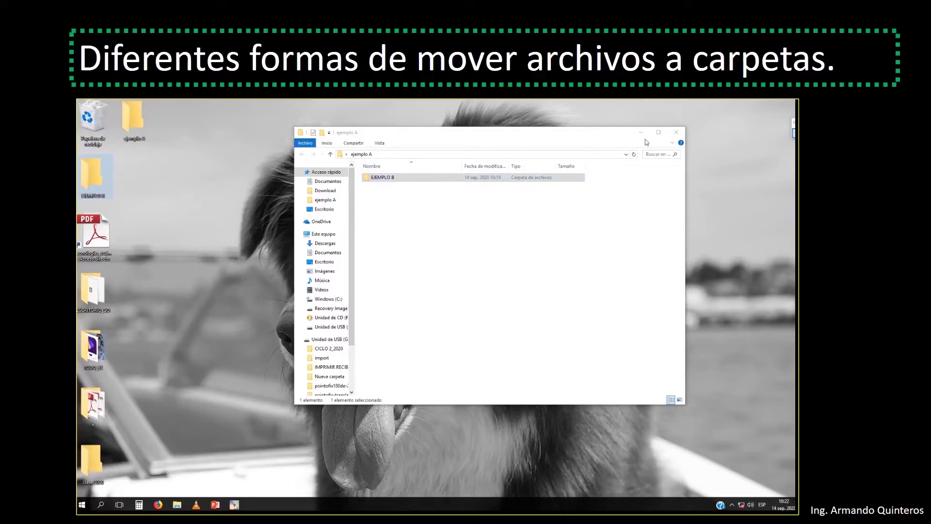
left_click(676, 132)
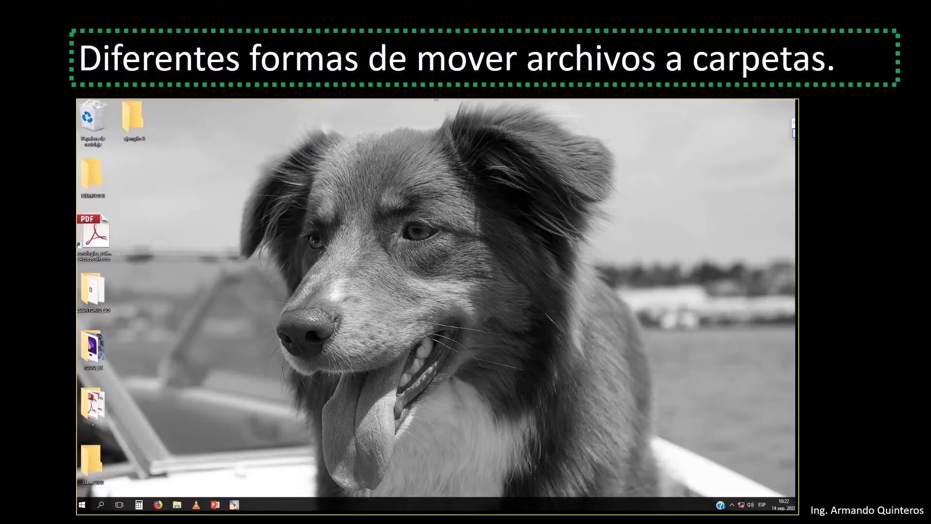
mouse_move(464, 100)
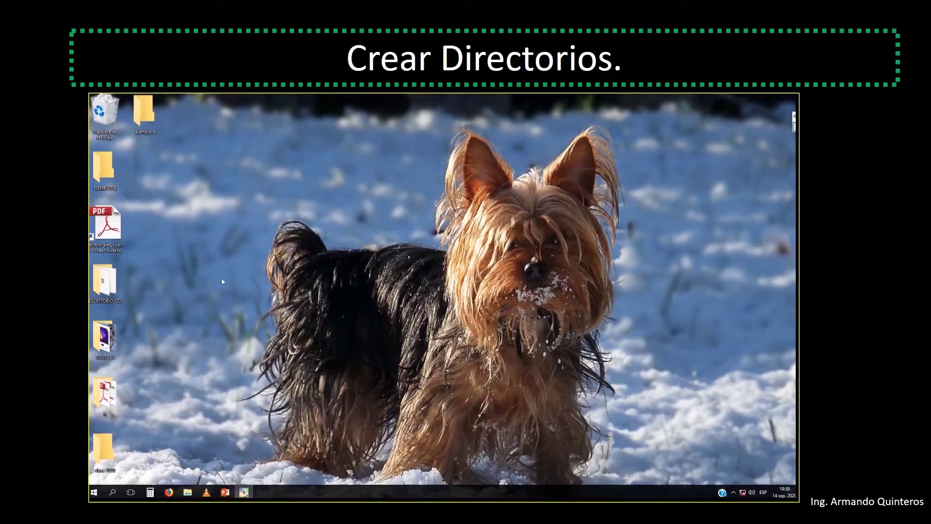
Step: Create a new folder on the desktop and name it "2021"
right_click(223, 217)
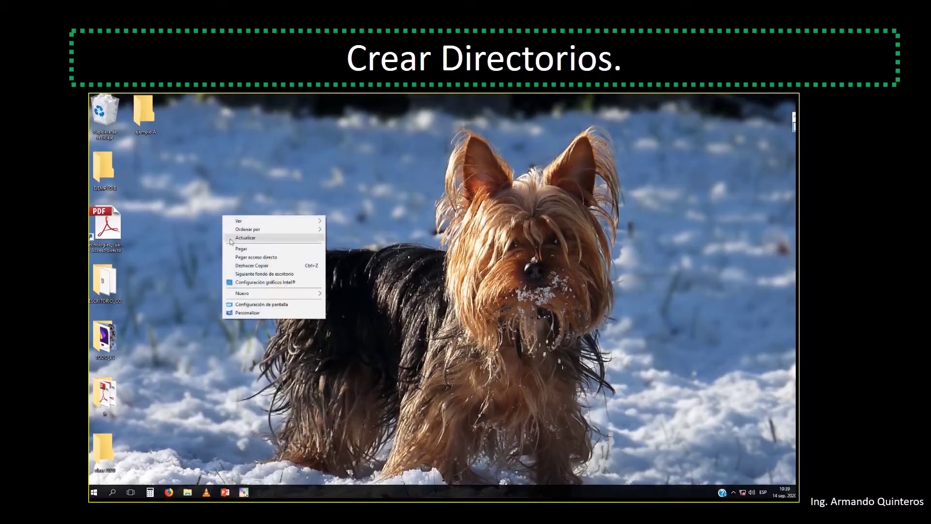
mouse_move(251, 294)
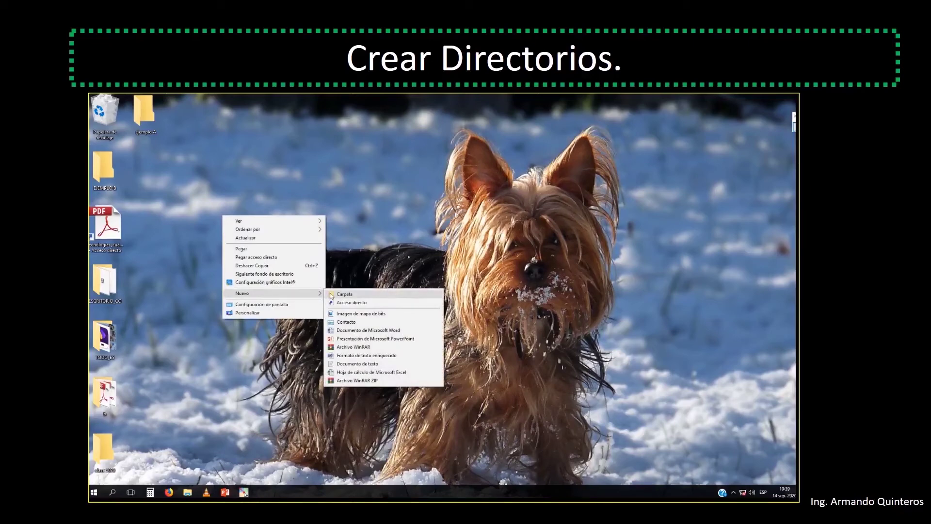
left_click(332, 295)
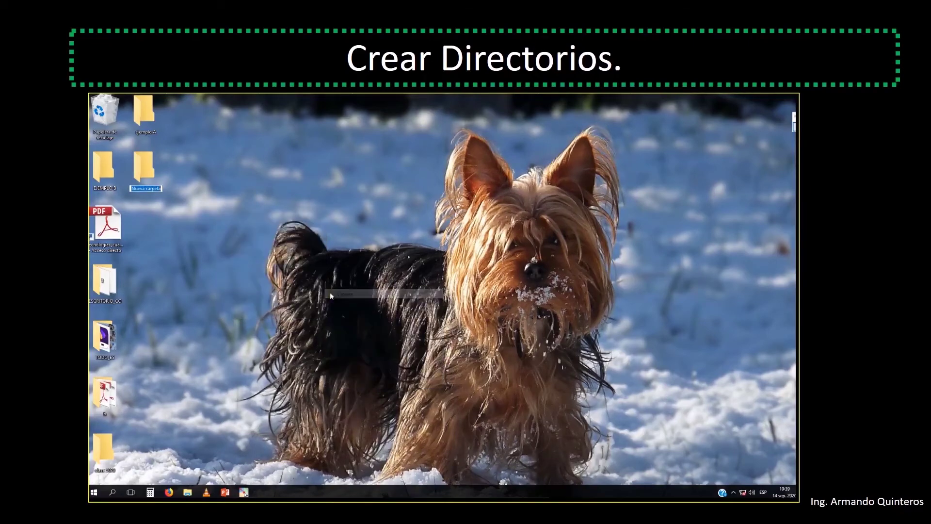
type("2021")
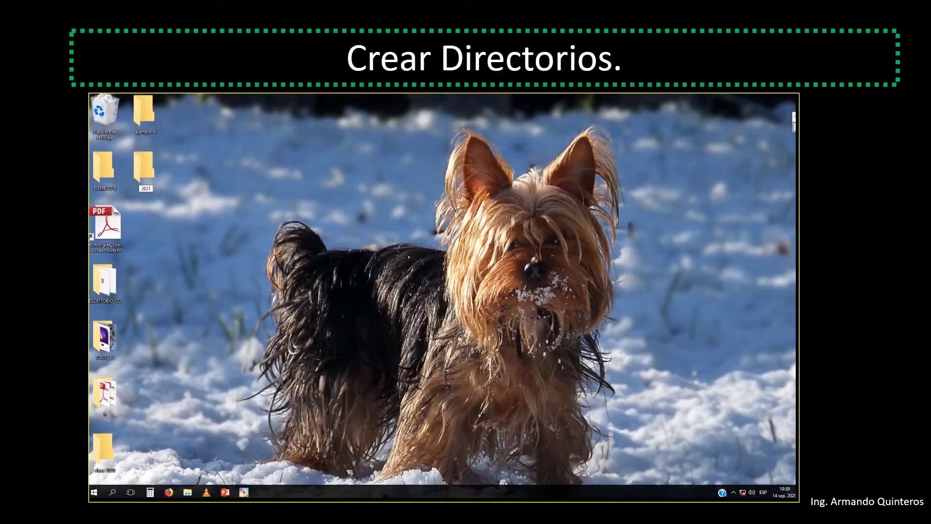
key("Return")
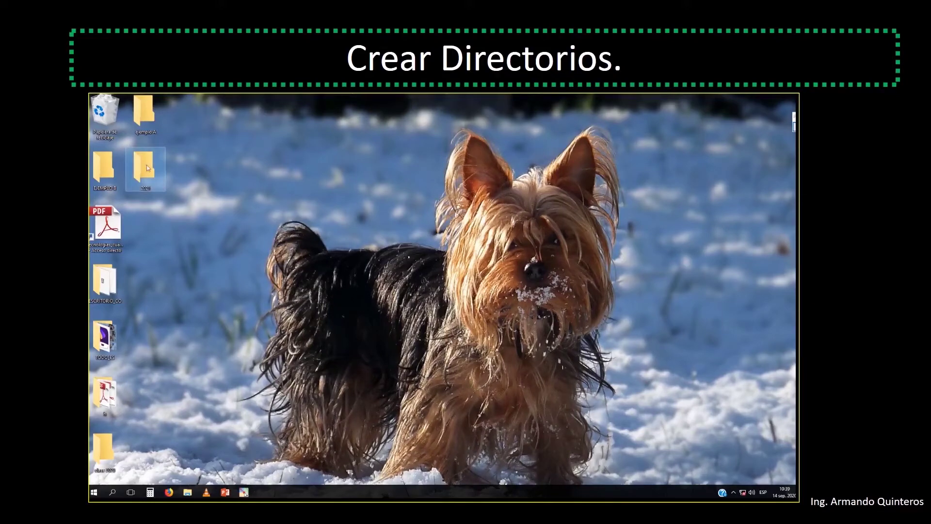
Step: Open the 2021 desktop folder and reposition its window closer to the desktop icons
mouse_move(143, 168)
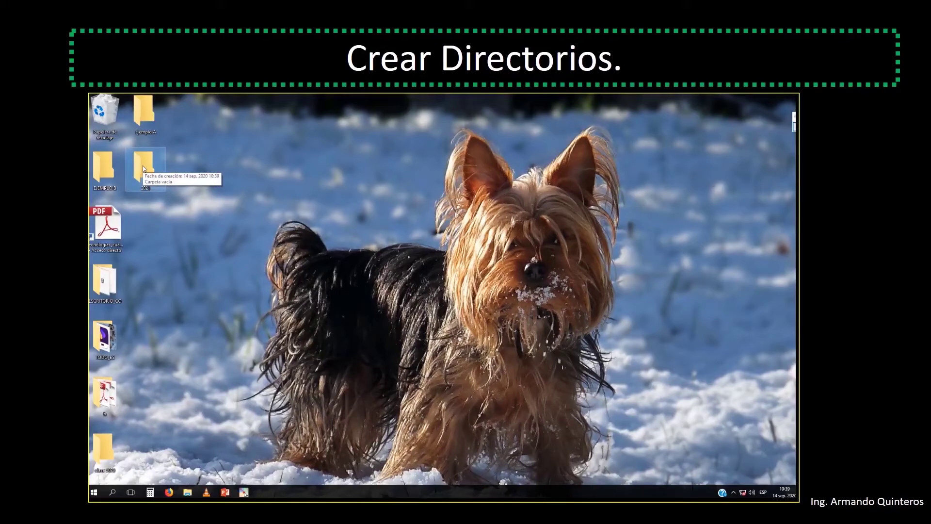
double_click(144, 167)
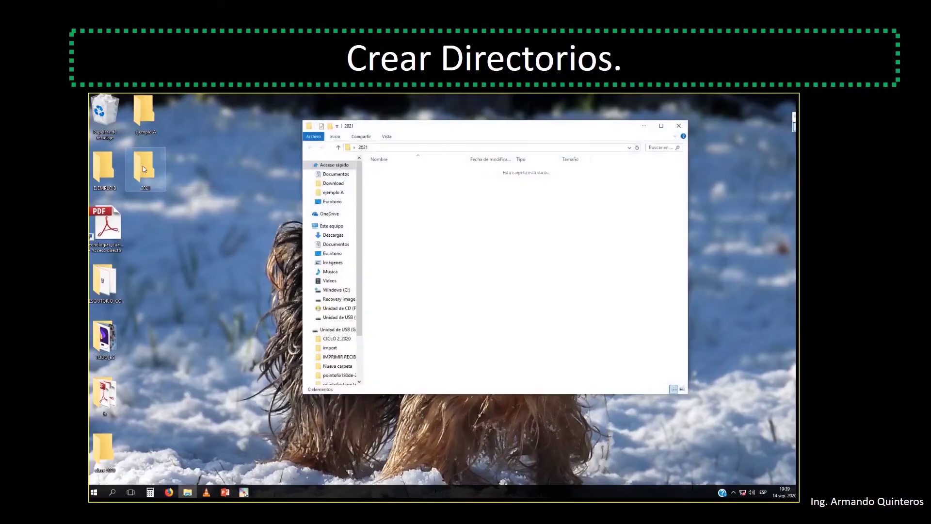
left_click_drag(440, 131, 390, 162)
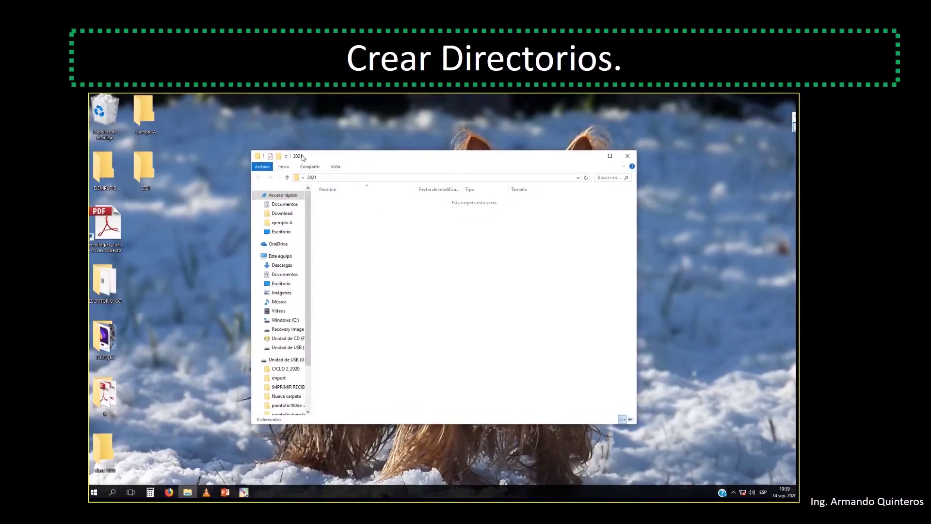
Step: Create a subfolder named "MUSICA" inside the 2021 folder
right_click(358, 256)
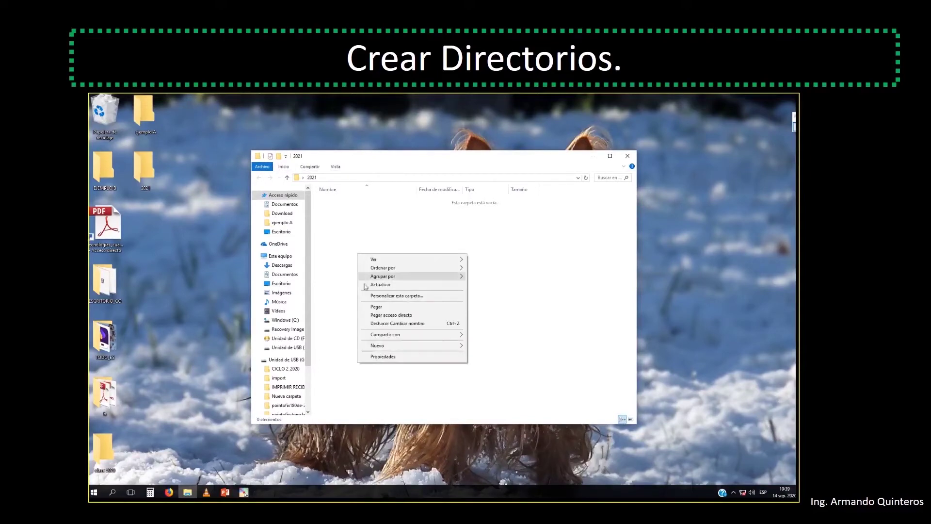
mouse_move(409, 346)
left_click(474, 348)
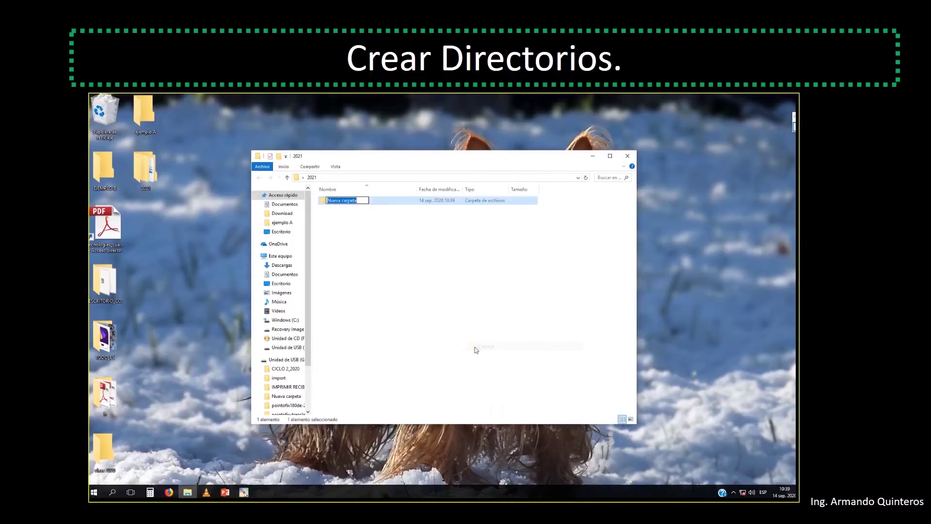
type("MUSICA")
key("BackSpace")
key("BackSpace")
type("CA")
key("Return")
Step: Add a second subfolder named "DOCUMENTOS" inside the 2021 folder
right_click(389, 272)
mouse_move(429, 364)
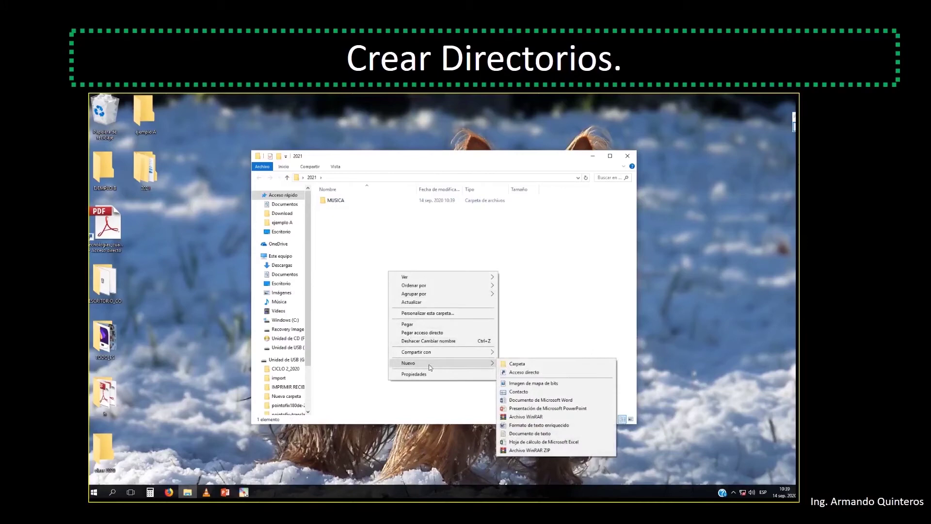
left_click(516, 364)
type("DOCUMENTOS")
key("Return")
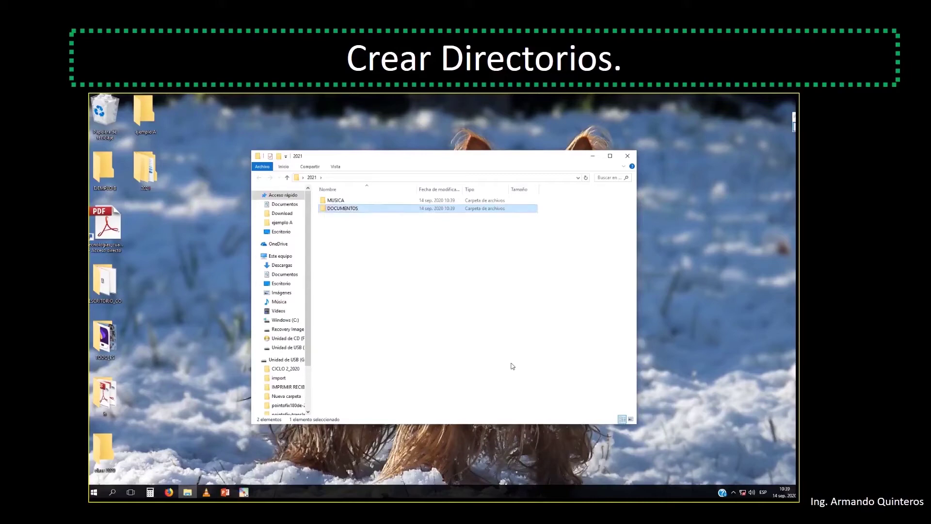
Step: Add a third subfolder named "VIDEOS" inside the 2021 folder
right_click(362, 249)
mouse_move(395, 342)
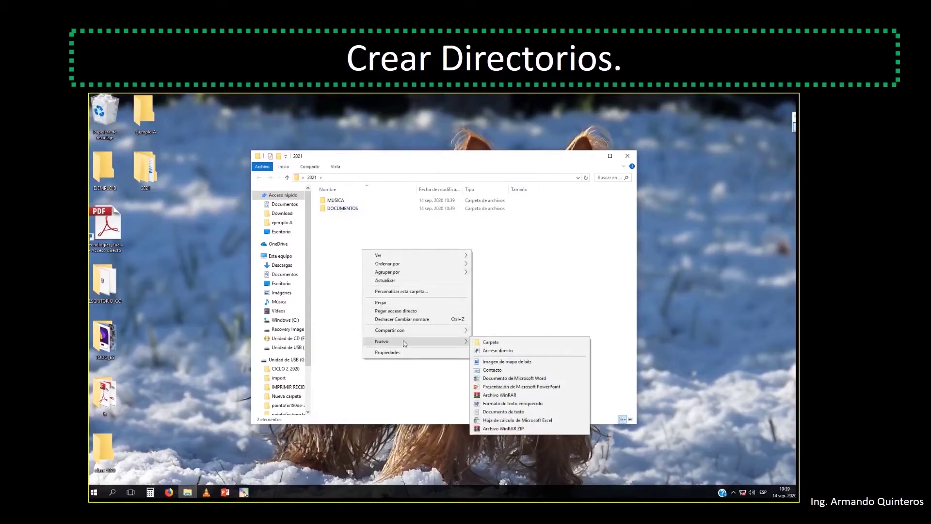
left_click(485, 343)
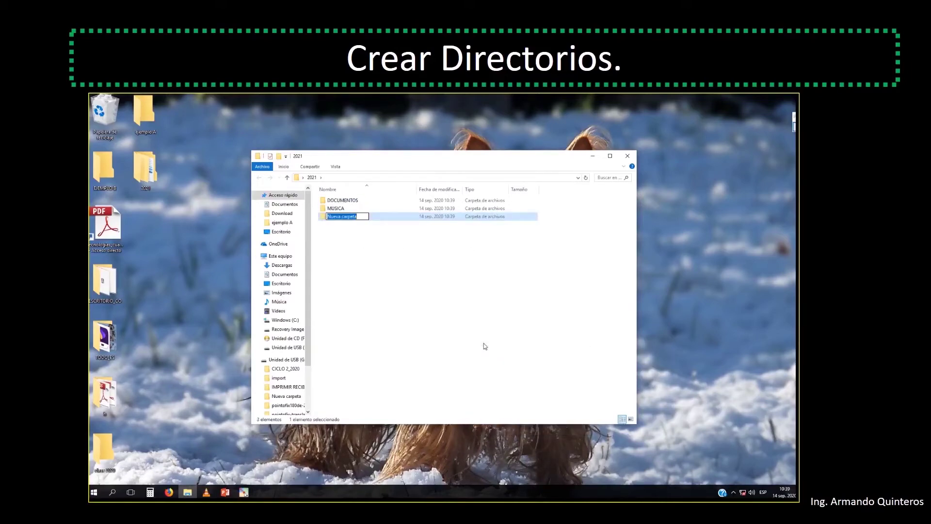
type("VIDEOS")
key("Return")
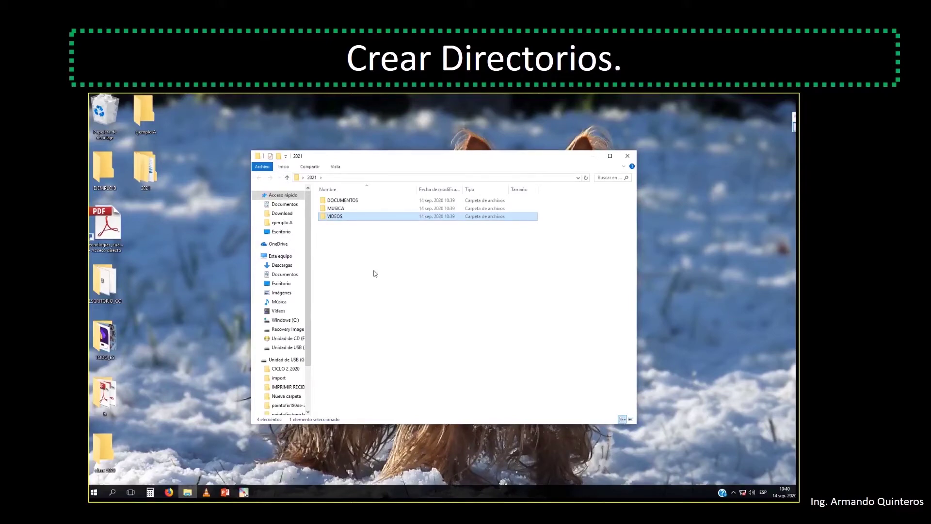
Step: Open the DOCUMENTOS subfolder of 2021 and create a folder named "ACTAS" in it
double_click(346, 201)
right_click(341, 230)
mouse_move(374, 327)
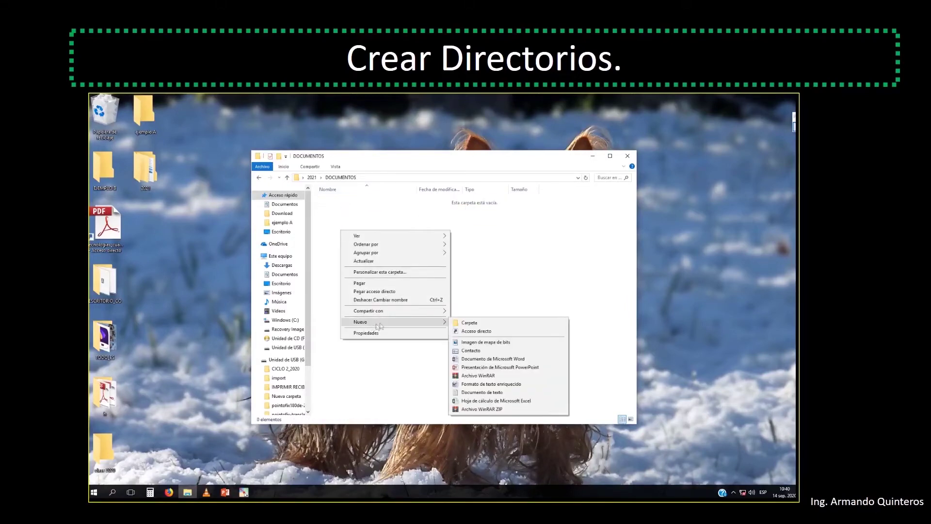
left_click(461, 325)
type("ACTAS")
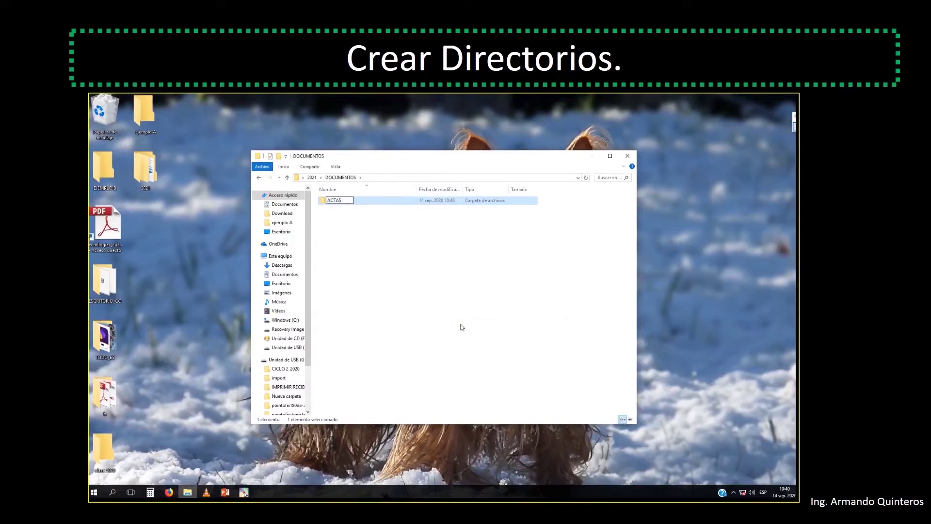
key("Return")
Step: Create a second folder named "TAREAS" beside ACTAS in the DOCUMENTOS subfolder
right_click(374, 232)
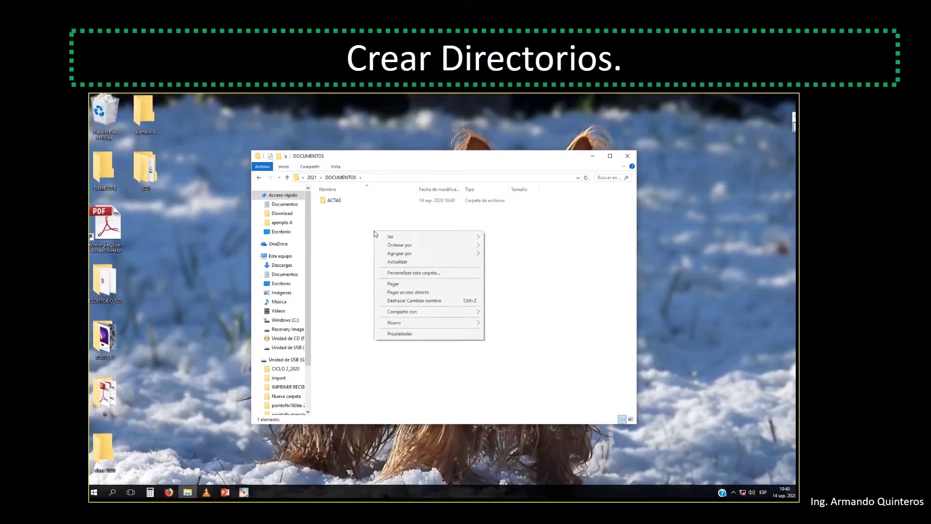
mouse_move(428, 324)
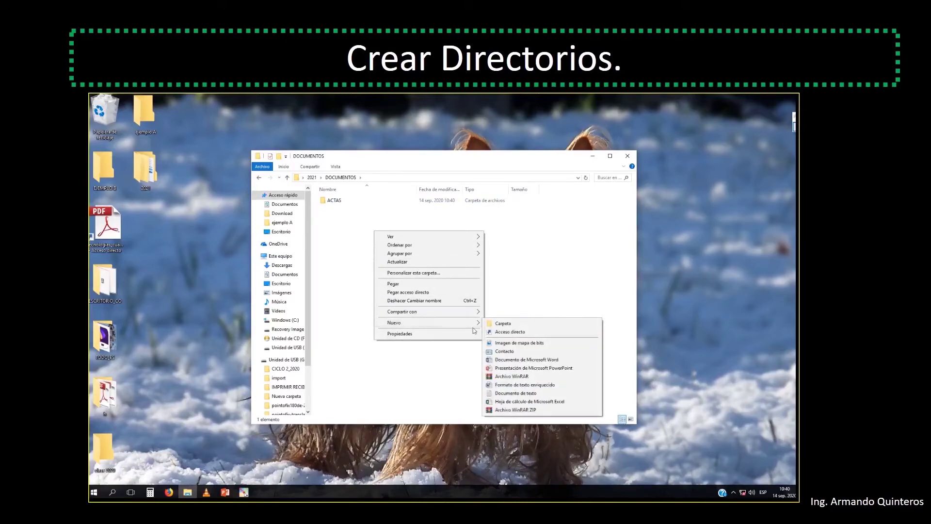
left_click(500, 324)
type("TAREAS")
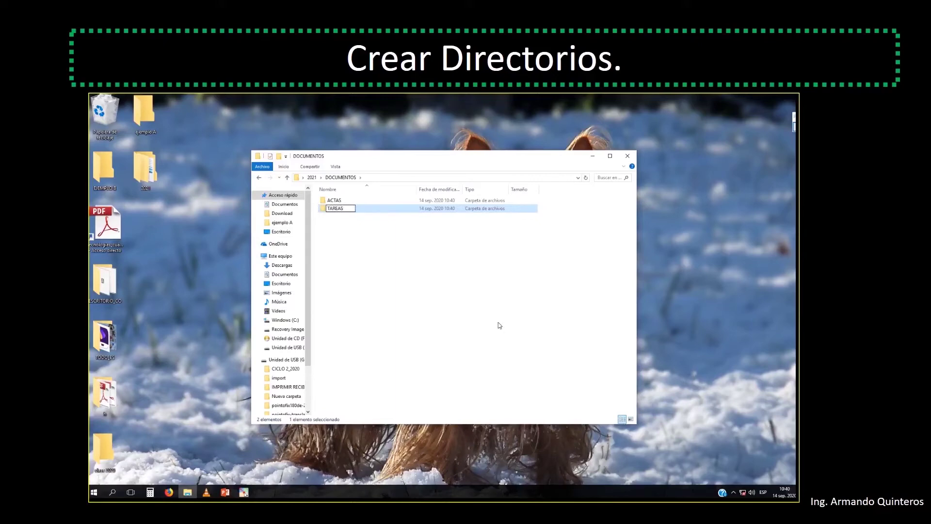
key("Return")
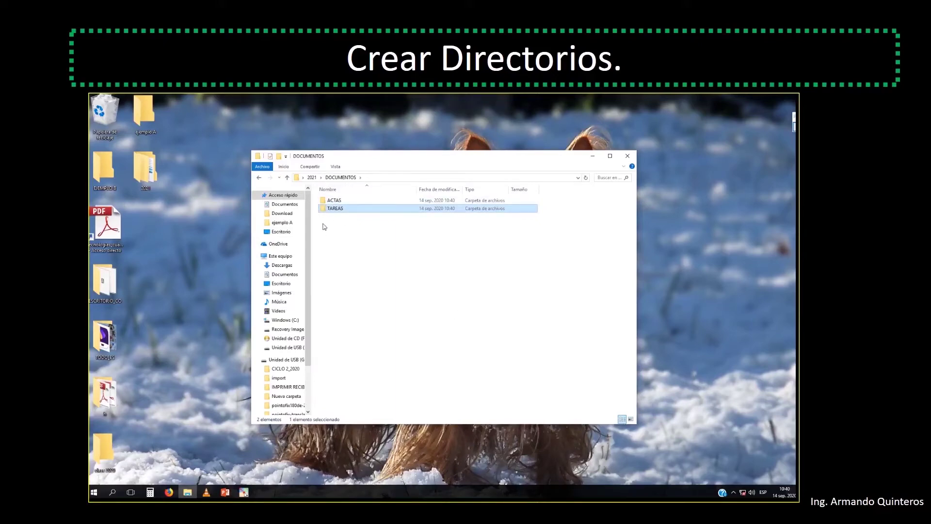
Step: Open the MUSICA subfolder of 2021 and create a folder named "POP" in it
left_click(259, 177)
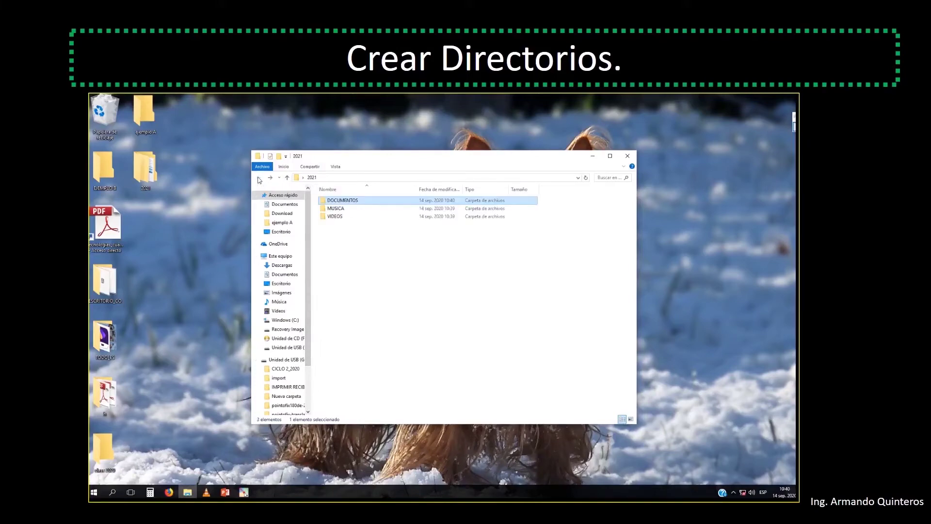
double_click(334, 209)
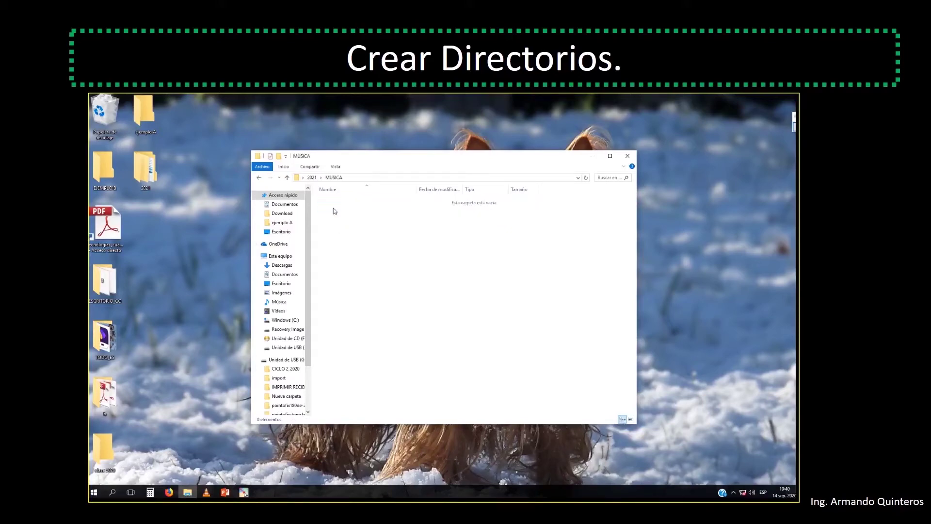
right_click(342, 238)
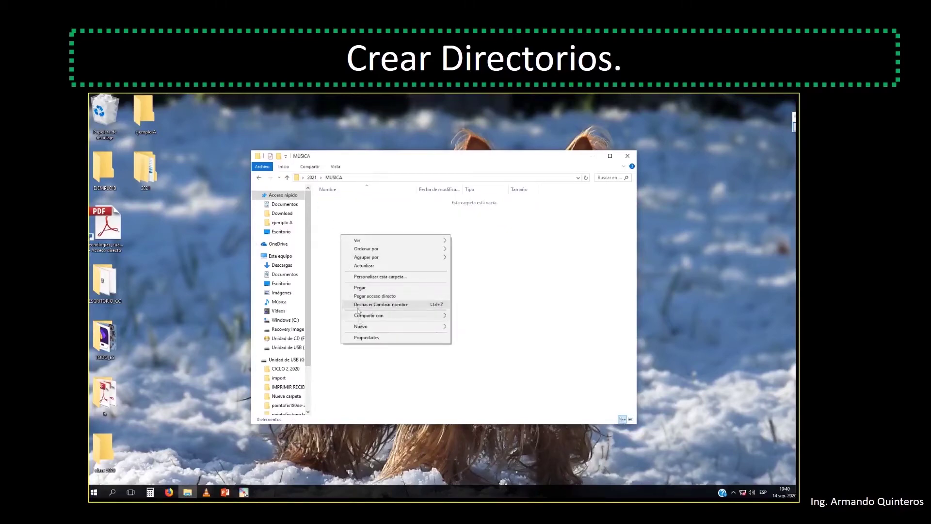
mouse_move(364, 329)
left_click(487, 327)
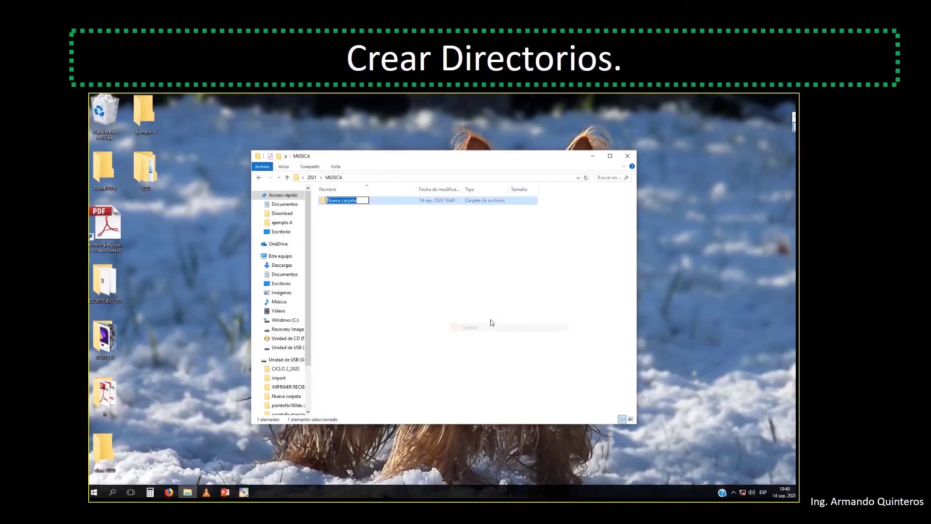
type("POPO")
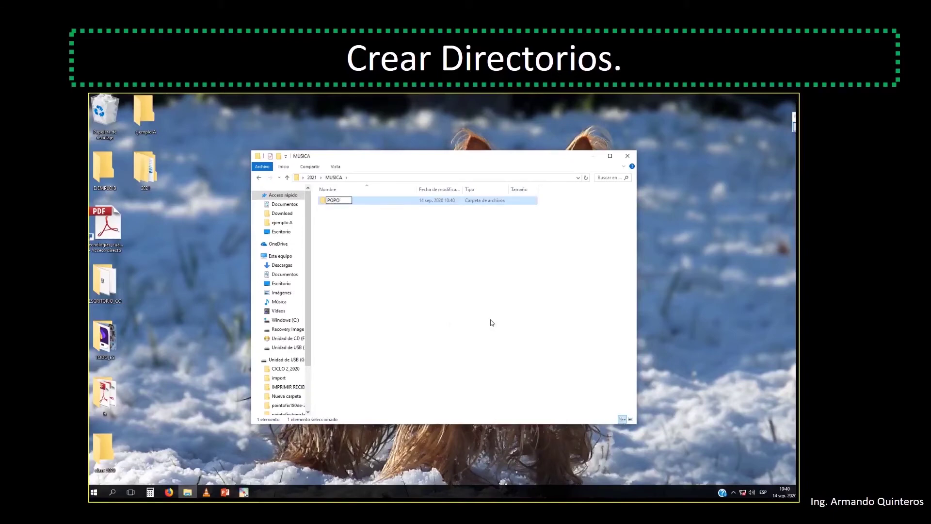
key("BackSpace")
key("Return")
Step: Create a second folder named "SALSA" beside POP in the MUSICA subfolder
right_click(347, 227)
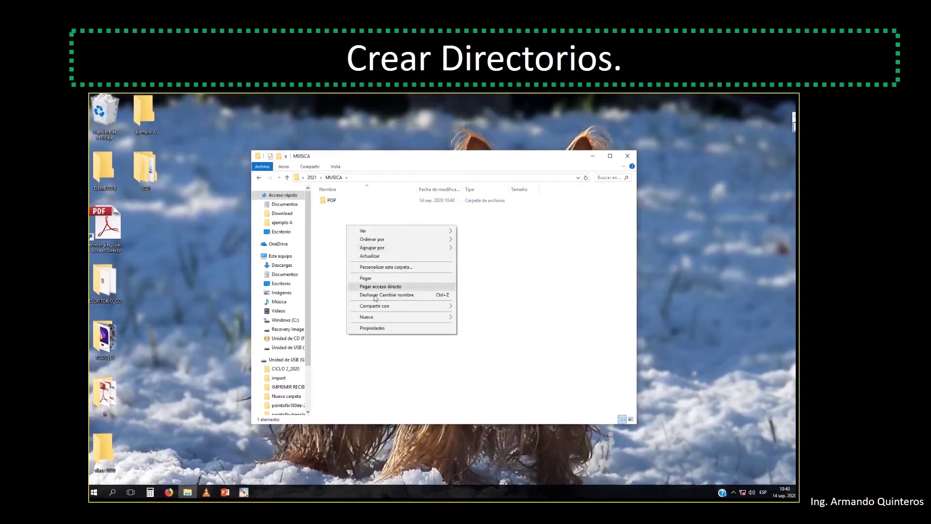
mouse_move(406, 319)
left_click(475, 318)
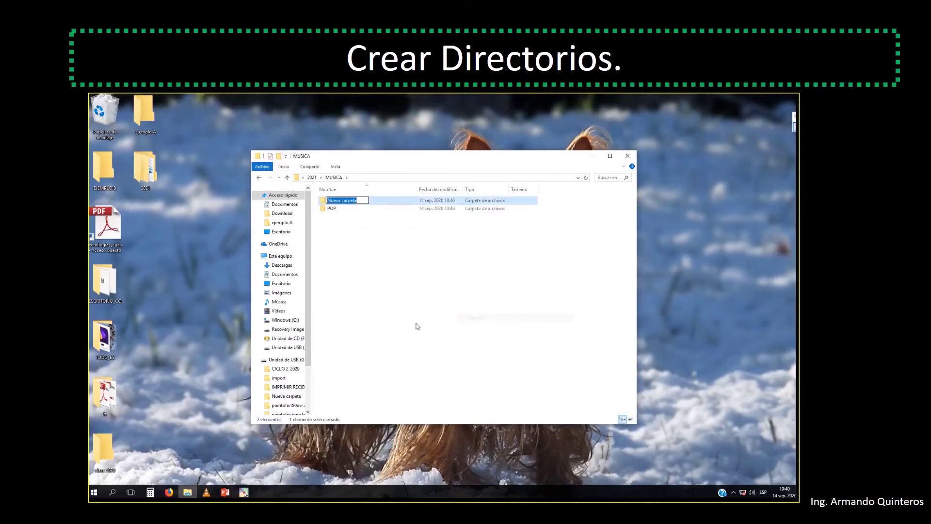
type("SALSA")
key("Return")
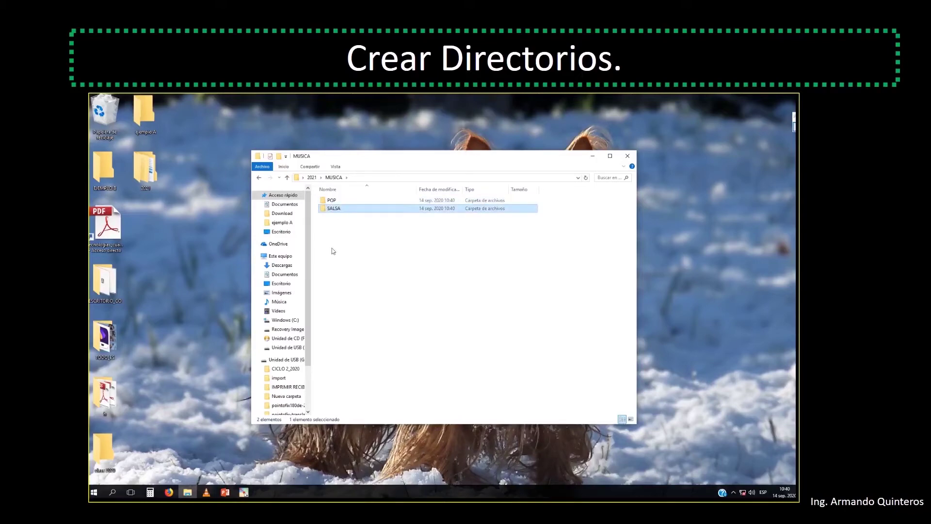
Step: Add a third folder named "ROCK" to the MUSICA subfolder of 2021
right_click(337, 227)
mouse_move(374, 318)
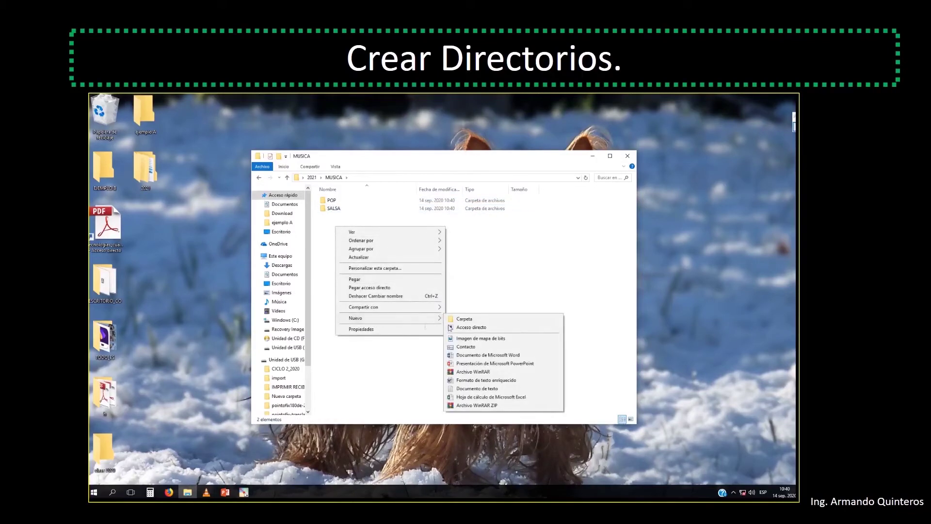
left_click(467, 319)
type("ROCK")
key("Return")
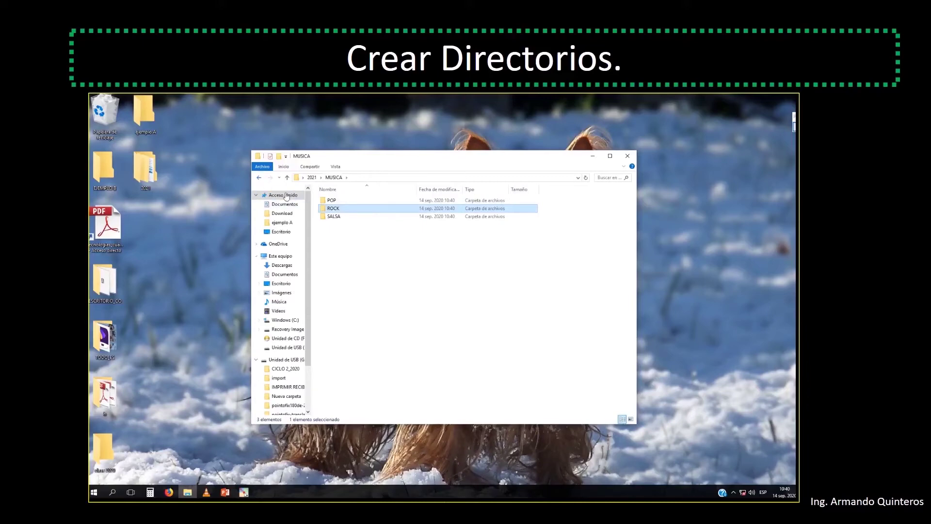
Step: Return to the 2021 folder, open its VIDEOS subfolder and create a folder named "PELICULAS" in it
left_click(259, 178)
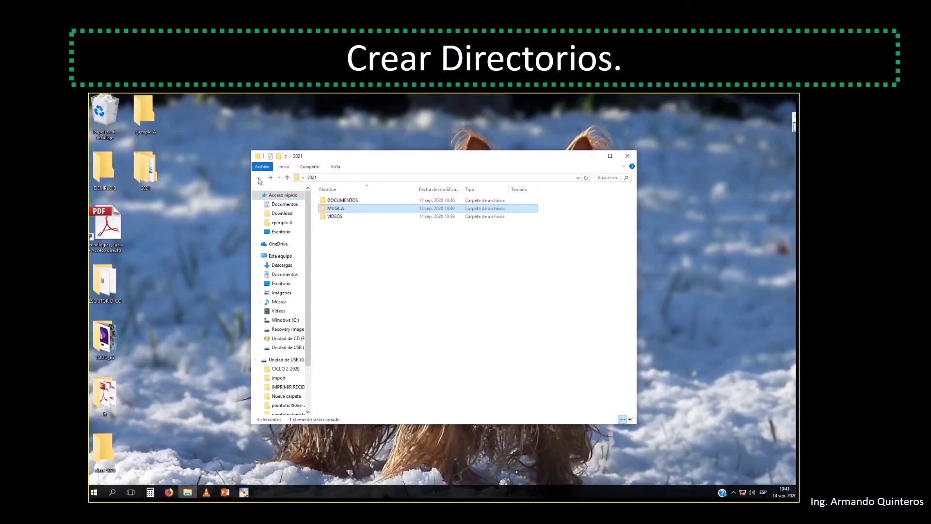
left_click(329, 218)
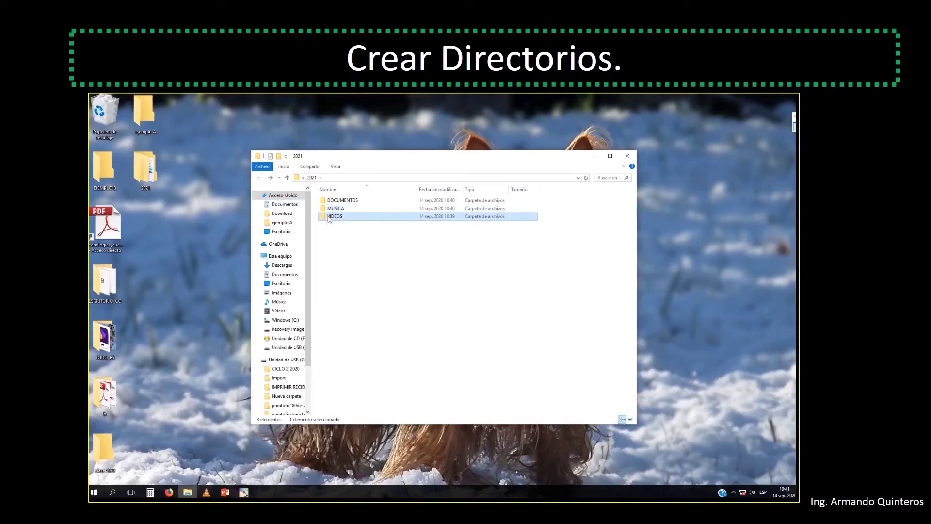
double_click(328, 217)
right_click(361, 240)
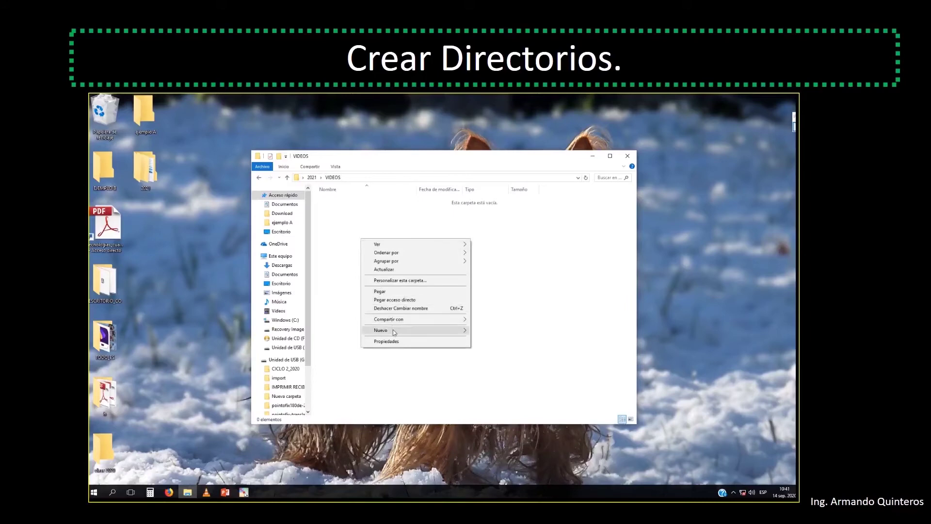
mouse_move(393, 332)
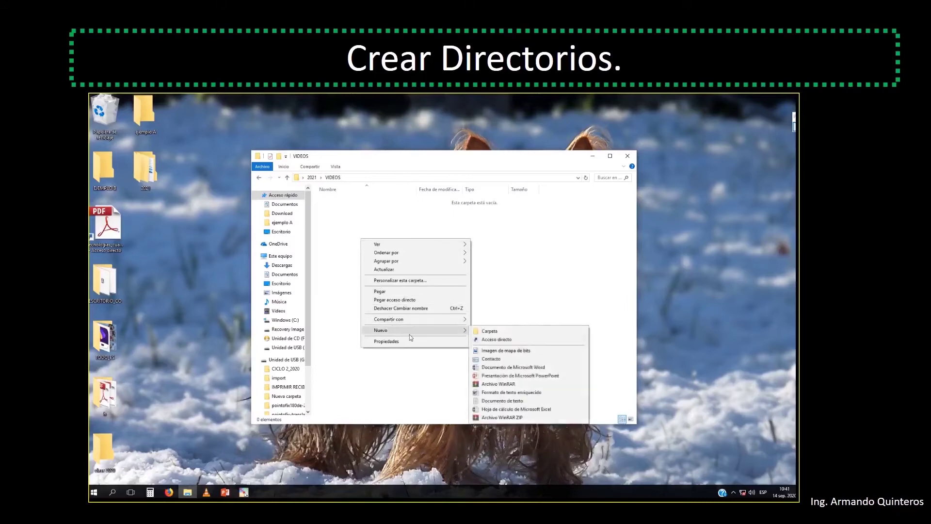
left_click(489, 331)
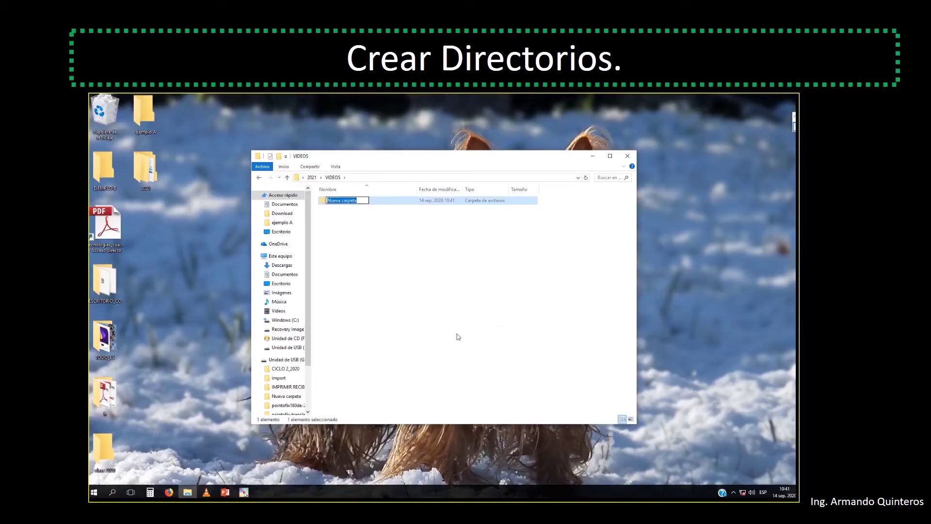
type("PELICULAS")
key("Return")
Step: Create a second folder named "VIDEOS DE AMIGOS" in the VIDEOS subfolder and close the folder window
right_click(357, 241)
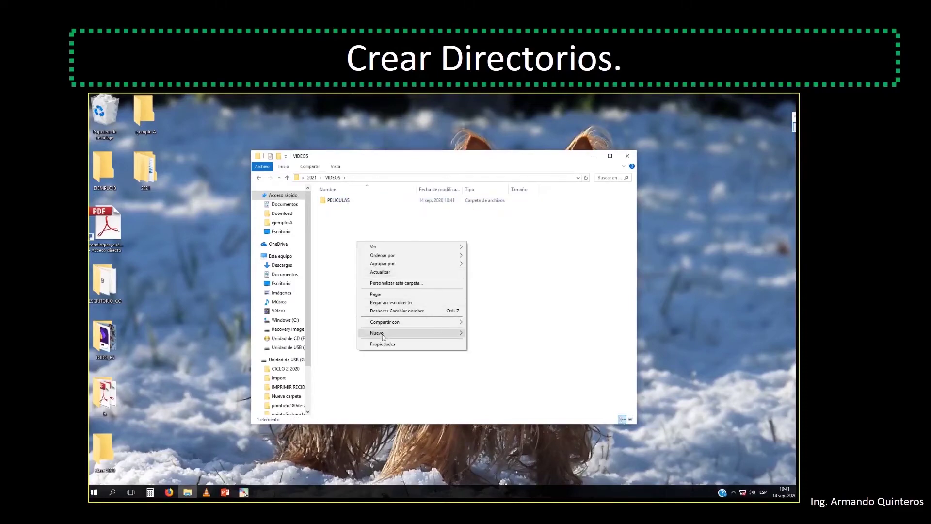
mouse_move(405, 334)
left_click(482, 334)
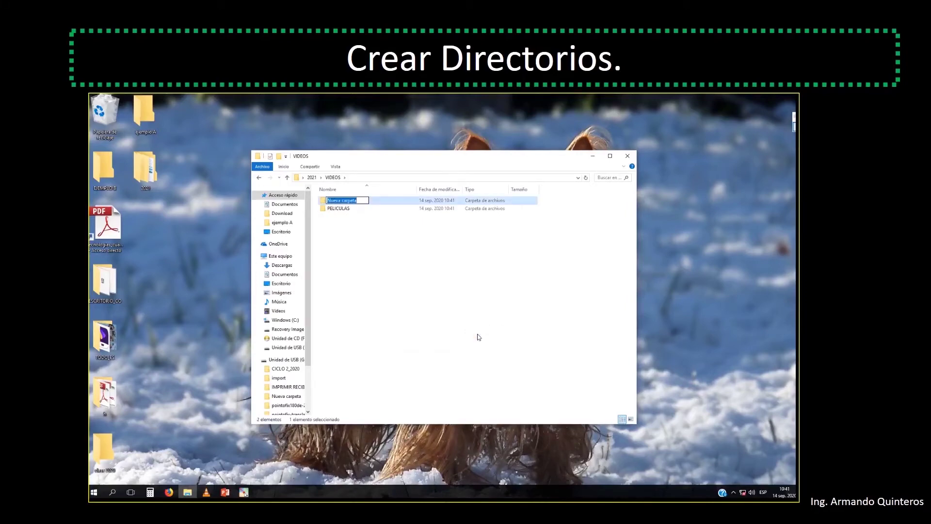
type("VIDEOS DE AMIGOS")
key("Return")
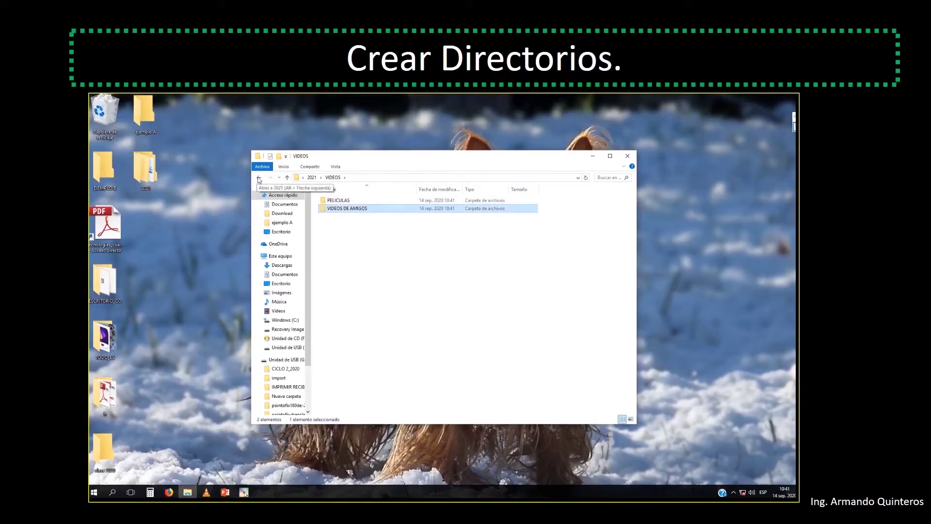
left_click(259, 178)
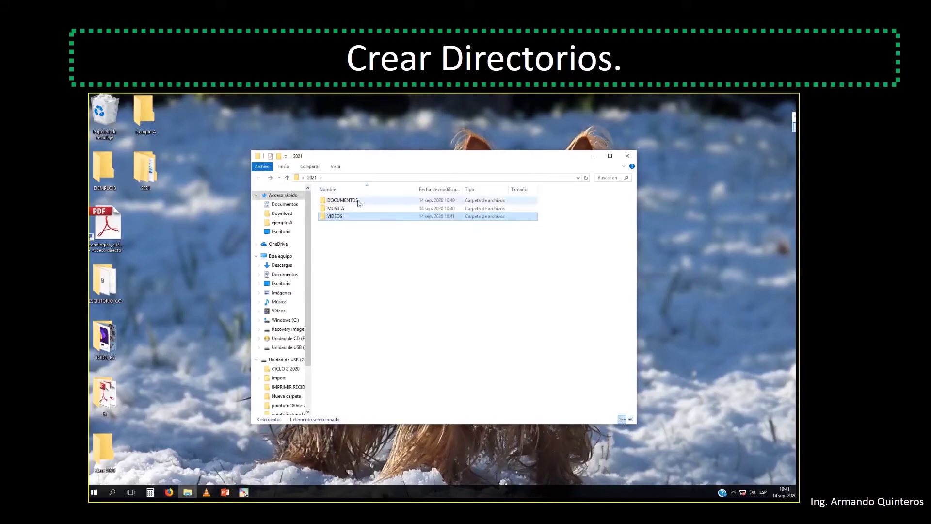
left_click(627, 158)
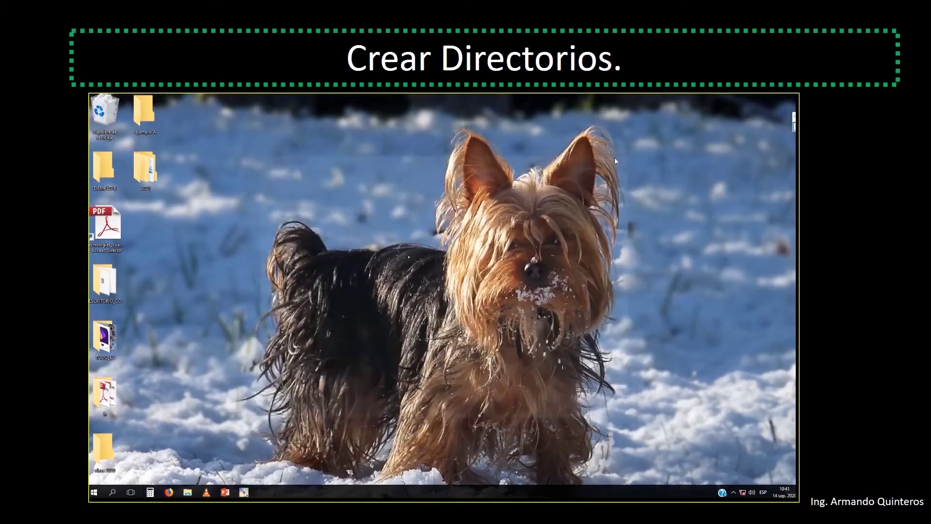
Step: Reopen the 2021 folder from the desktop, examine the contents of DOCUMENTOS, MUSICA and VIDEOS, and close the window
double_click(146, 172)
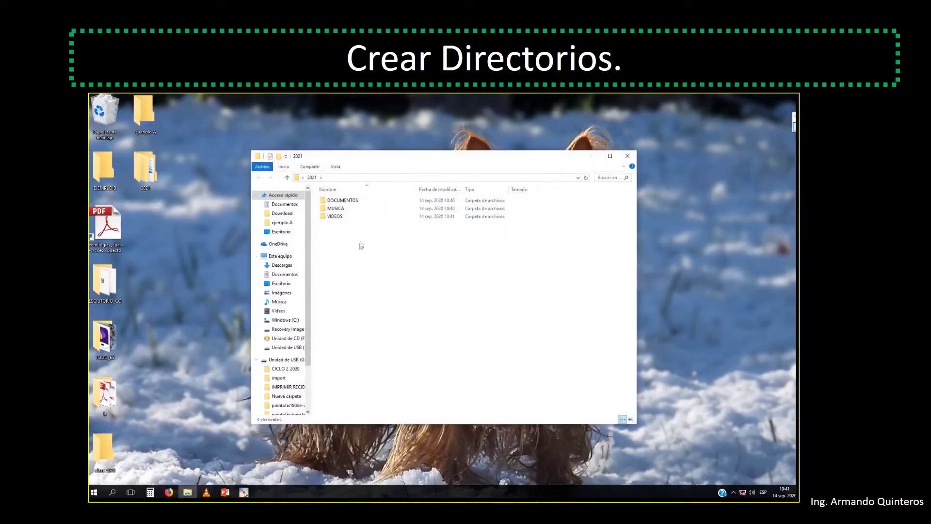
double_click(343, 200)
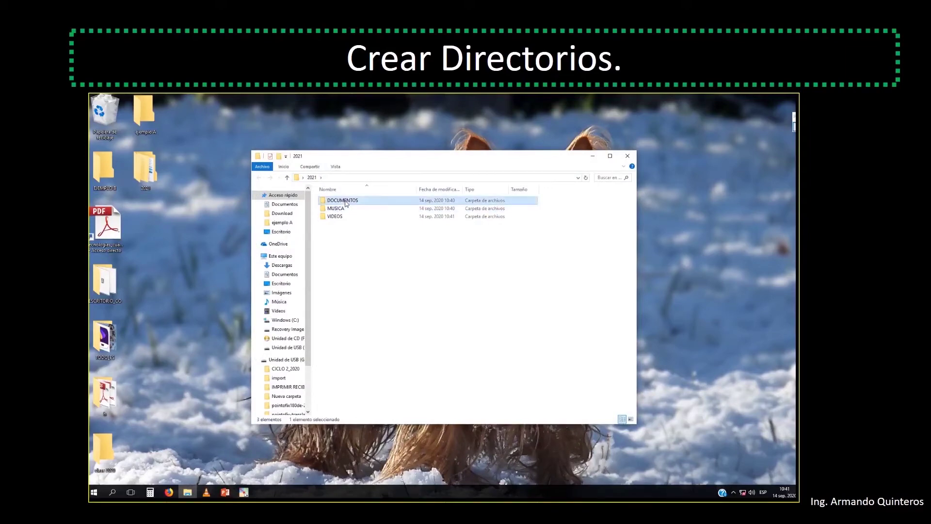
left_click(287, 177)
double_click(335, 208)
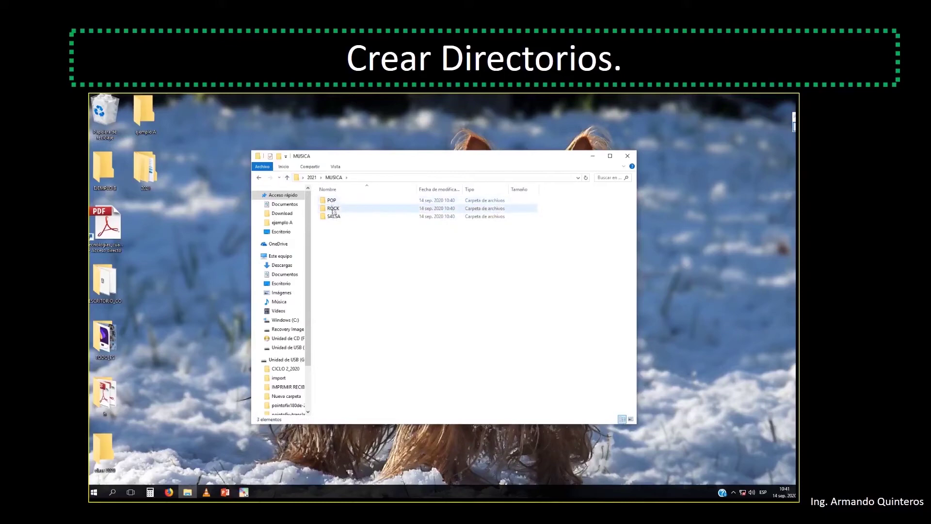
left_click(286, 178)
double_click(337, 217)
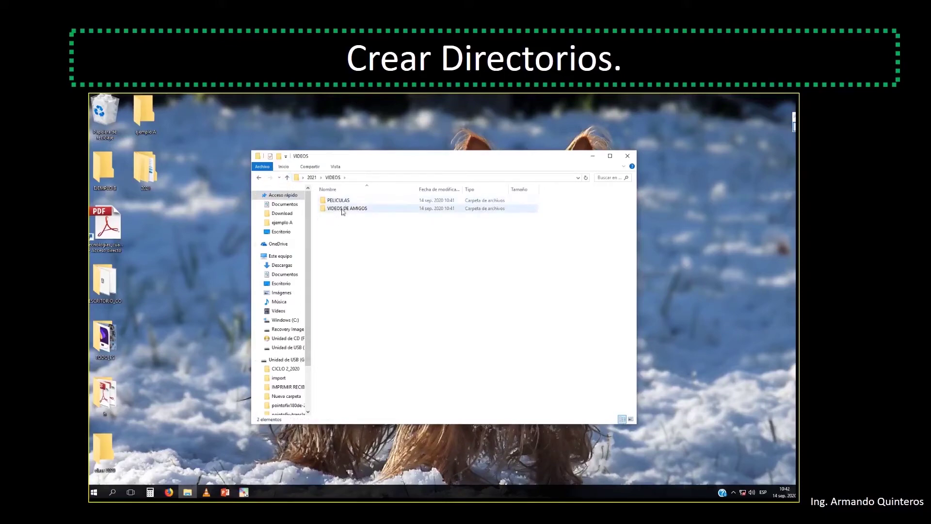
left_click(287, 178)
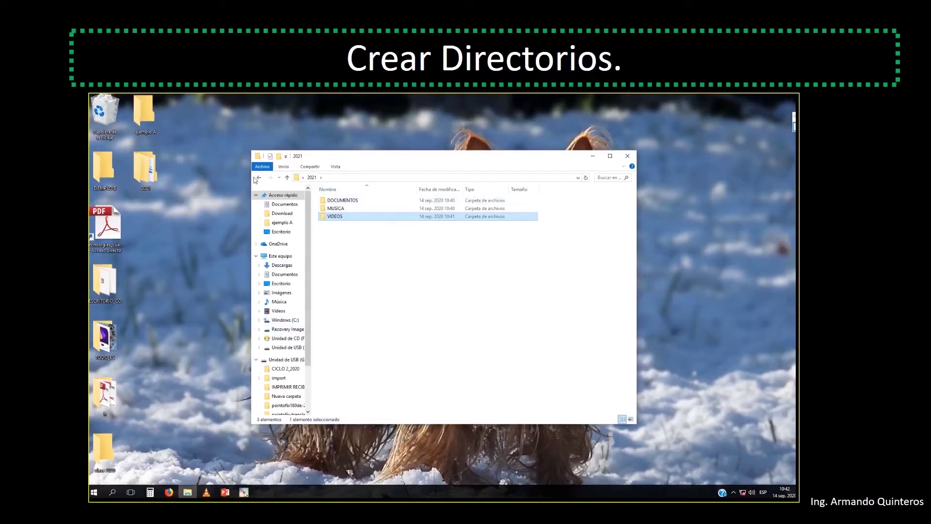
left_click(626, 159)
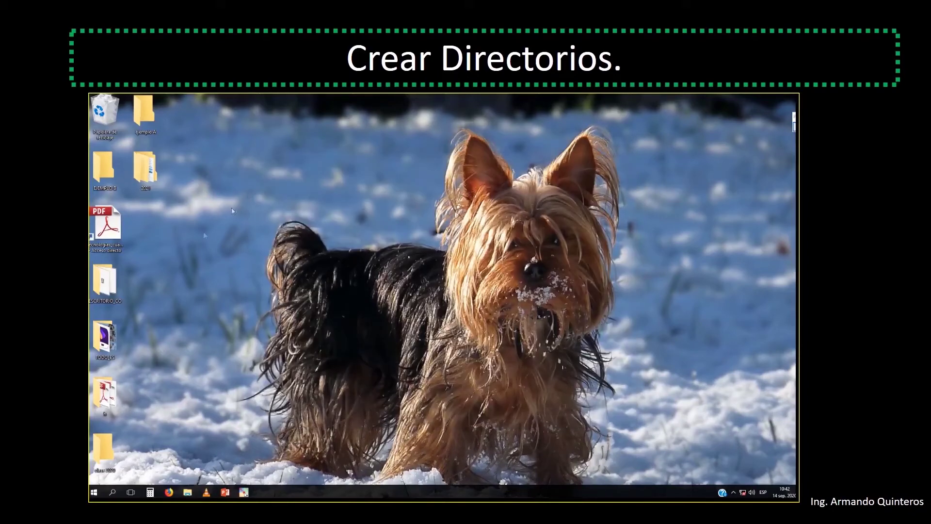
Step: Review the whole 2021 directory tree again, visiting each of its three subfolders and returning to the 2021 folder
double_click(144, 172)
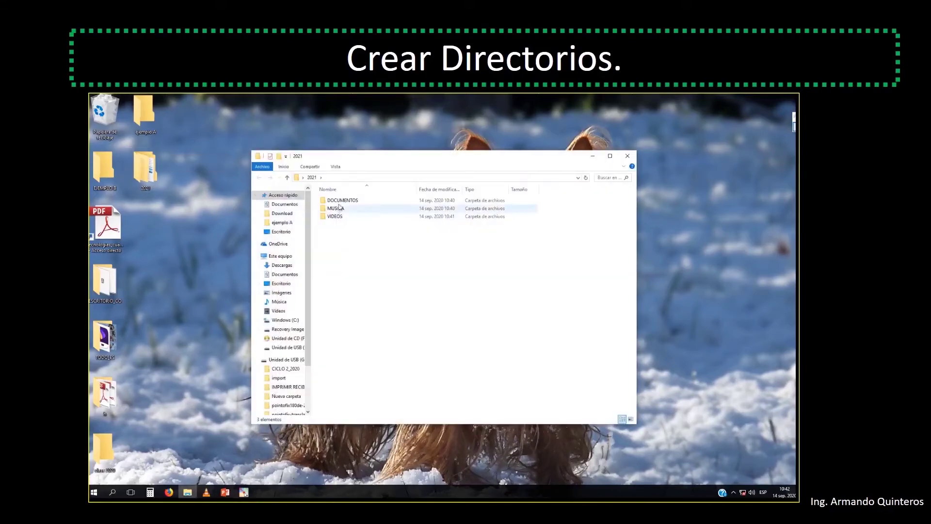
double_click(340, 201)
left_click(259, 177)
double_click(336, 209)
key("alt+Left")
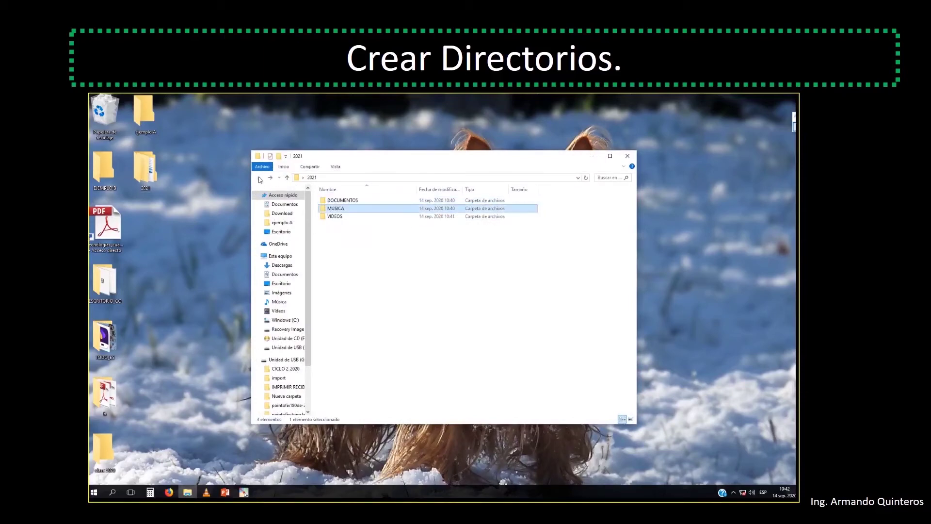
double_click(336, 217)
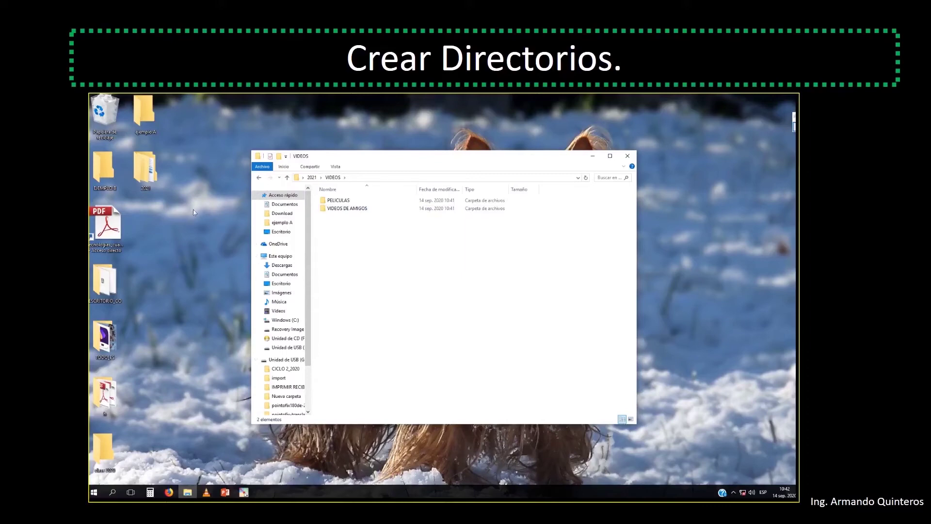
left_click(258, 179)
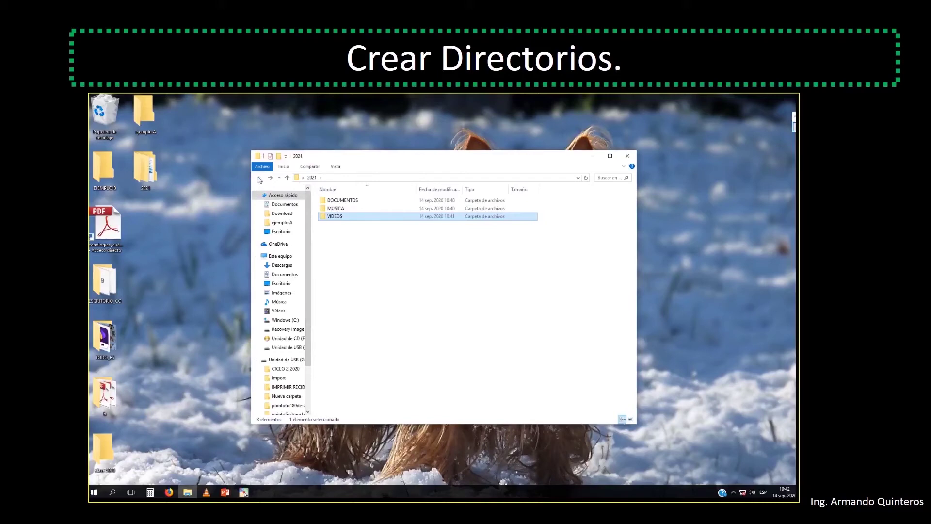
left_click(341, 249)
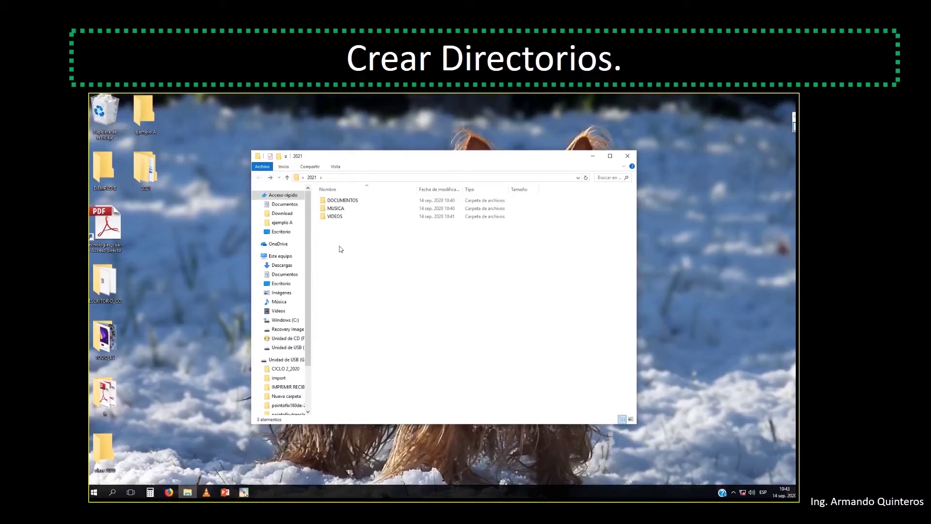
Step: Inspect the TAREAS folder inside DOCUMENTOS and go back up to the 2021 folder
double_click(348, 202)
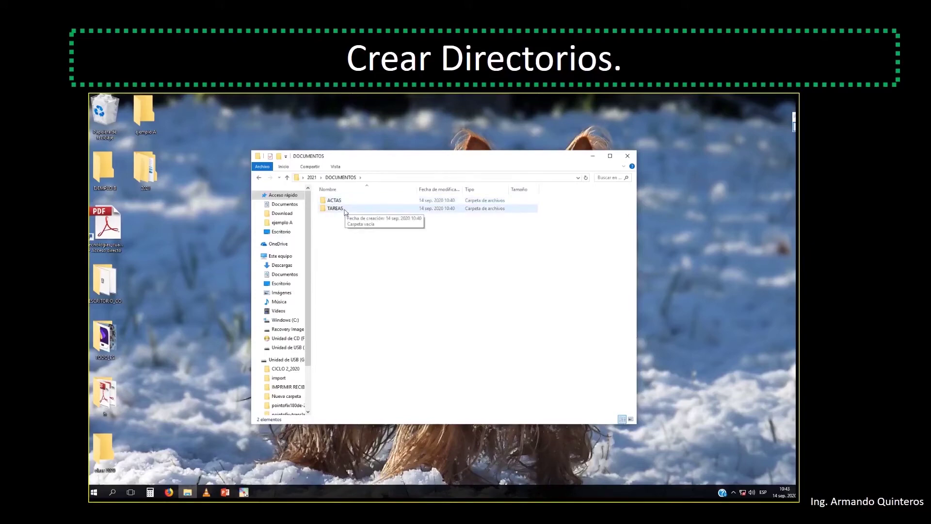
double_click(345, 209)
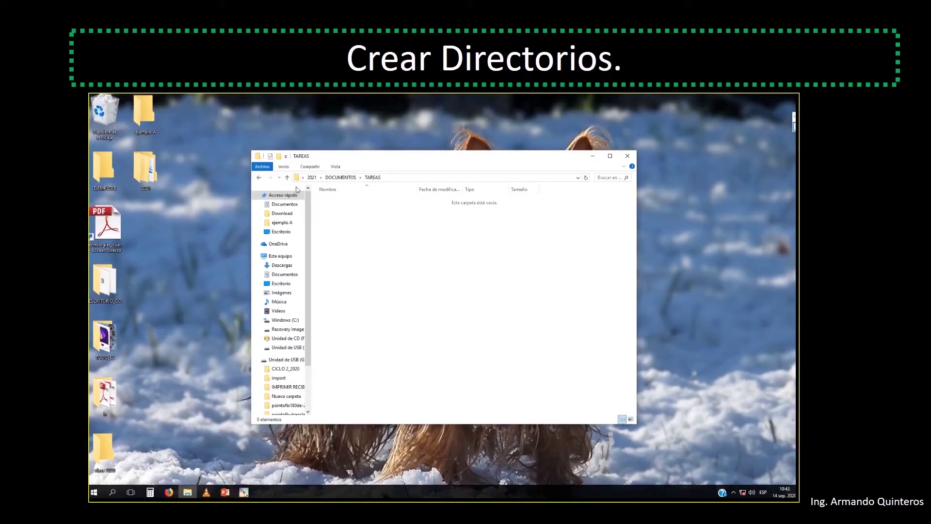
left_click(259, 177)
left_click(259, 178)
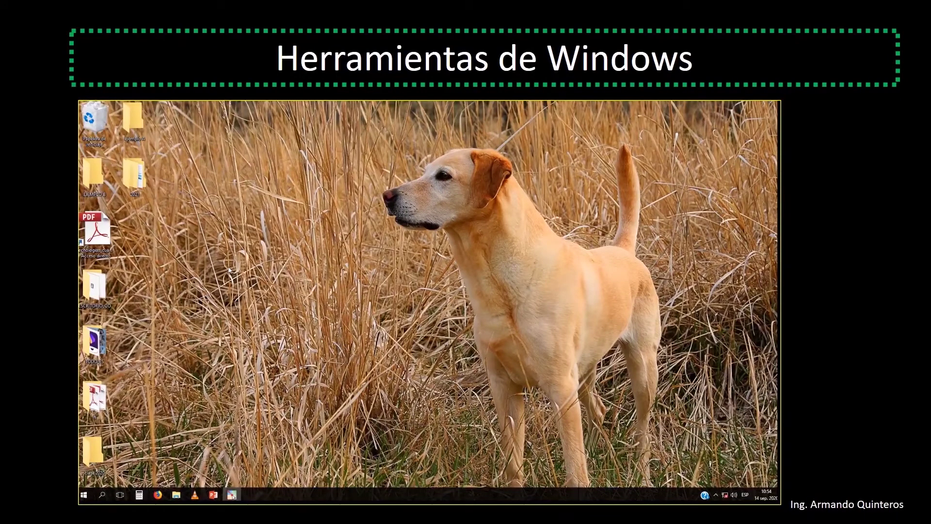
Step: Expand the Accesorios de Windows group in the list of installed programs and examine the tools it contains
mouse_move(483, 103)
left_click(85, 495)
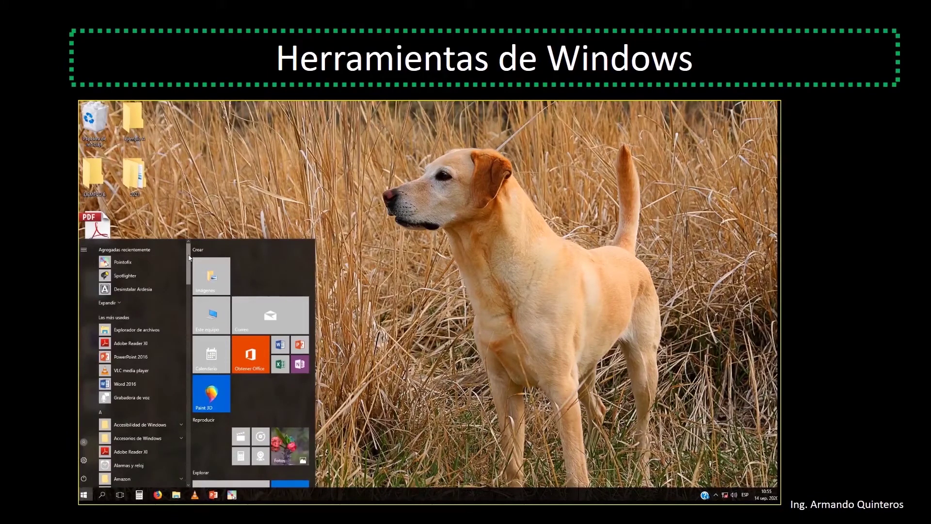
left_click_drag(189, 257, 189, 279)
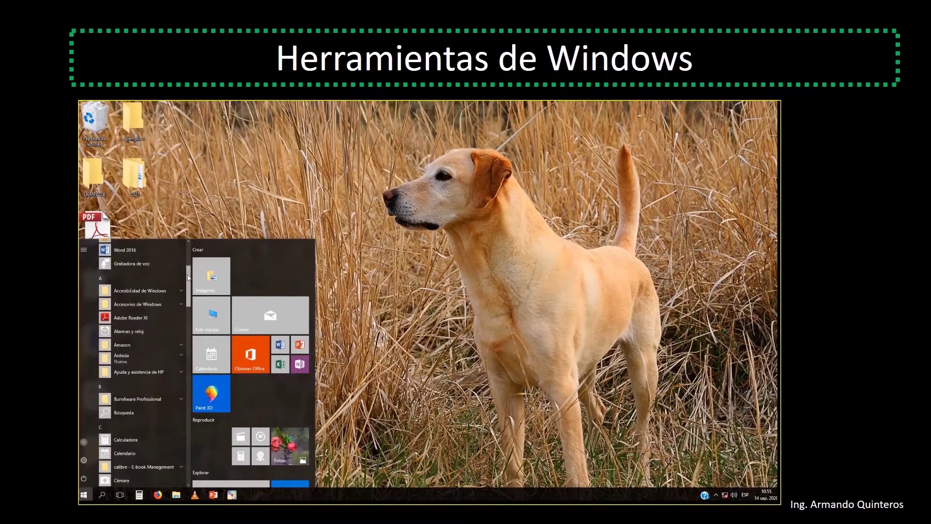
left_click(181, 305)
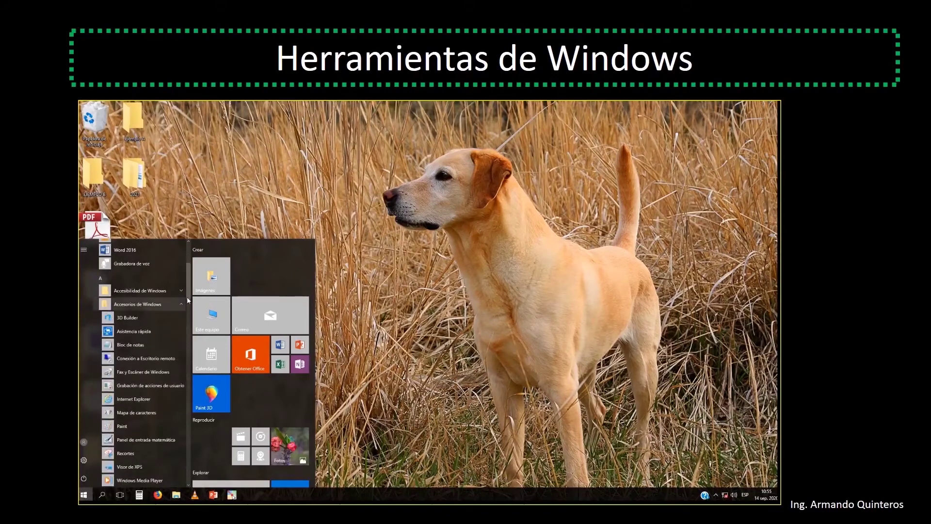
left_click_drag(189, 293, 188, 301)
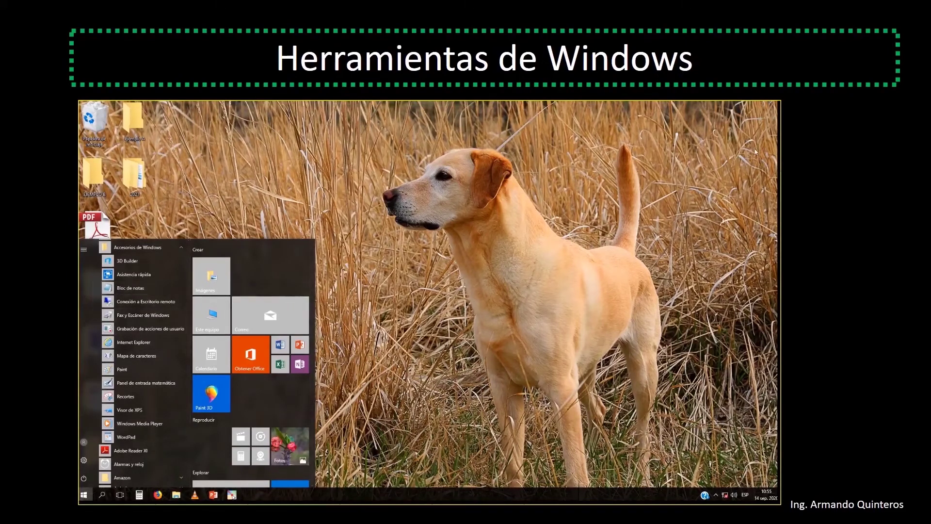
left_click(233, 496)
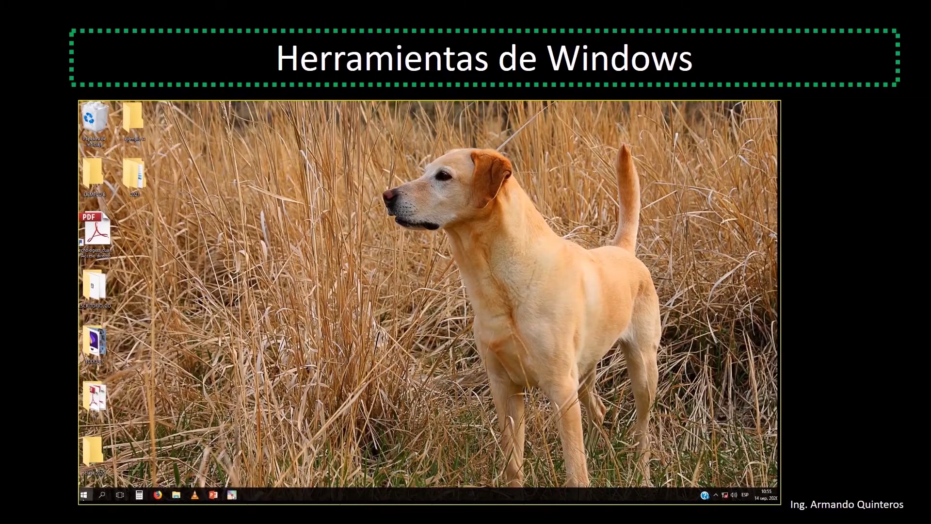
Step: Reopen the list of installed programs and locate the Accesorios de Windows group again
left_click(84, 495)
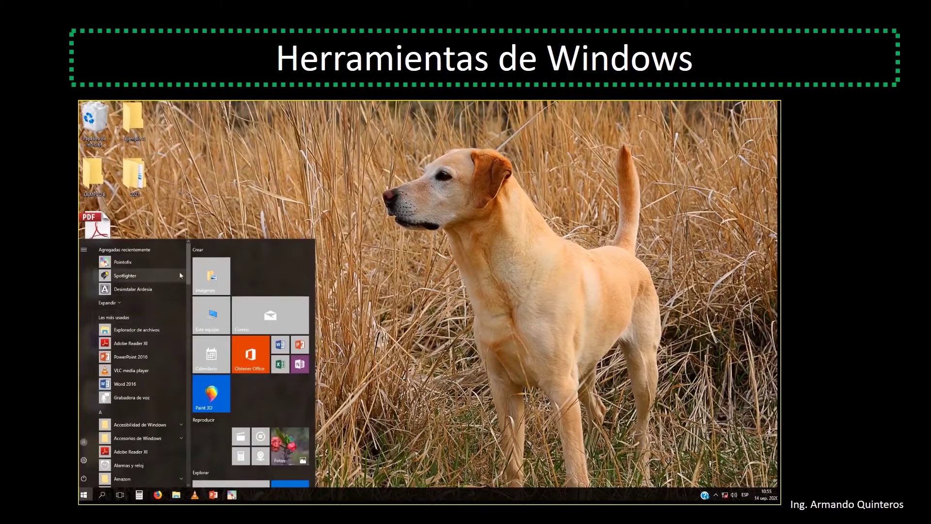
left_click_drag(188, 270, 190, 296)
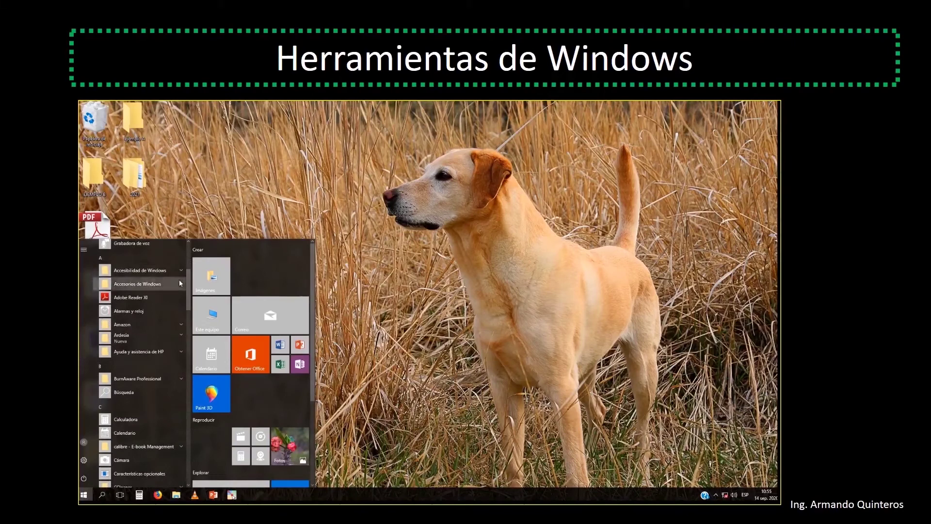